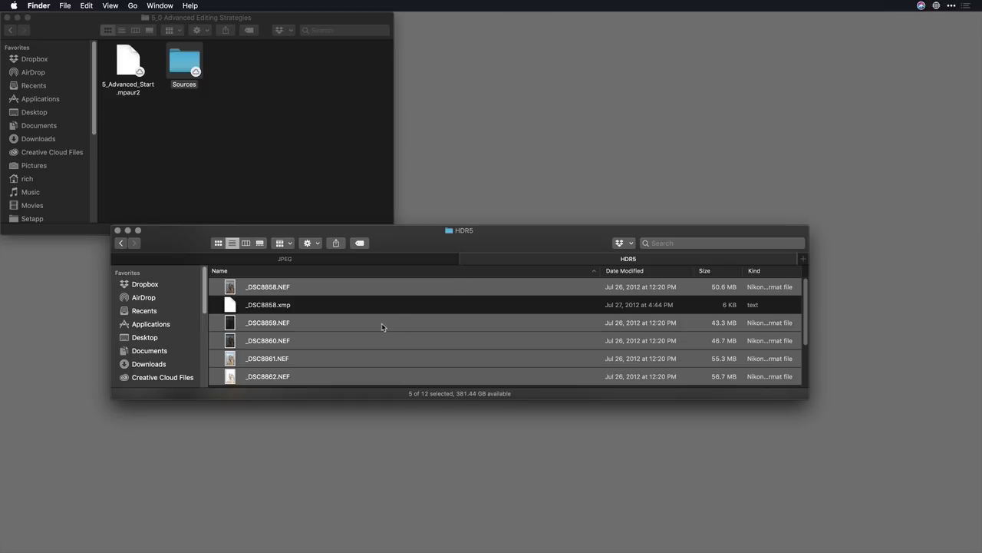
# Drag the five bracketed NEF exposures from the HDR5 folder onto Aurora HDR in the Dock.
pyautogui.moveTo(231, 289); pyautogui.dragTo(668, 541)
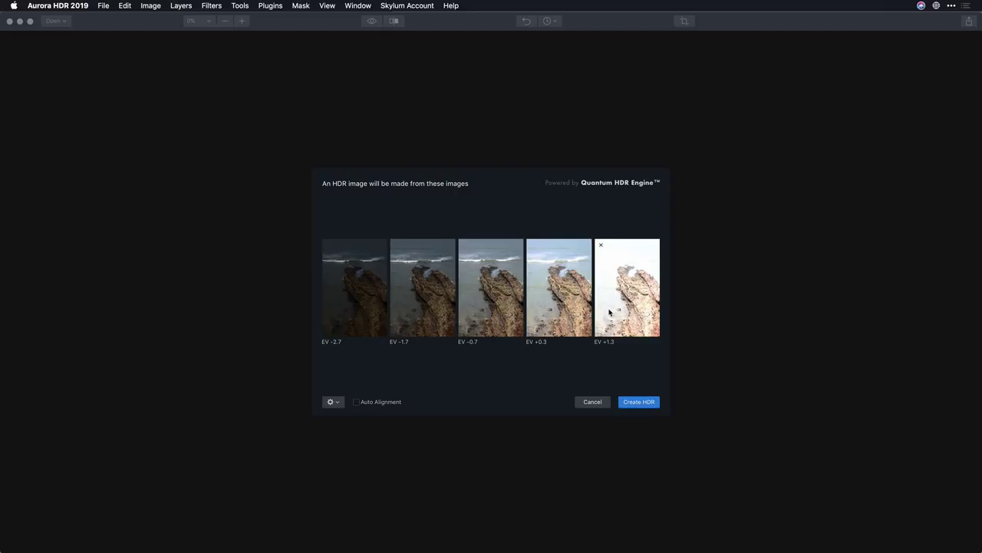
# Merge the five brackets into a 32-bit 4812 x 7264 HDR with Auto Alignment enabled.
pyautogui.click(388, 401)
pyautogui.click(635, 402)
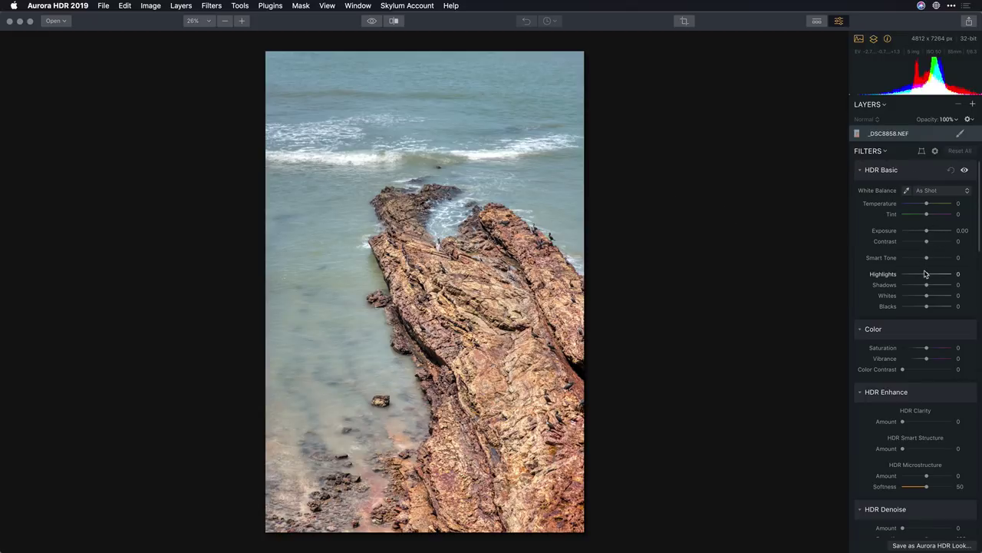
# Set Highlights -100, Shadows 34, Exposure -1.10, Color Contrast 32 and HDR Clarity 17.
pyautogui.moveTo(927, 275)
pyautogui.mouseDown()
pyautogui.moveTo(895, 278)
pyautogui.moveTo(937, 285)
pyautogui.mouseUp()
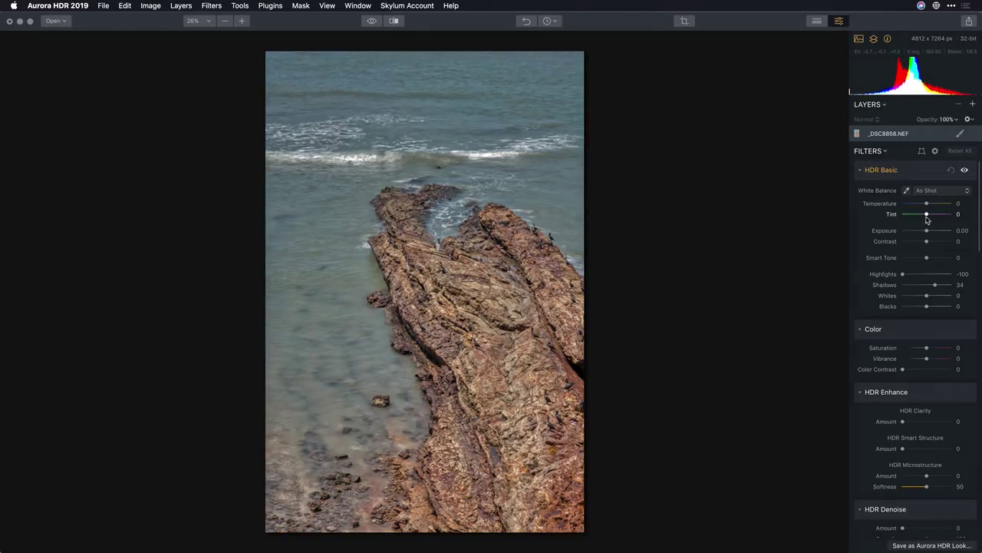
pyautogui.moveTo(927, 231); pyautogui.dragTo(914, 260)
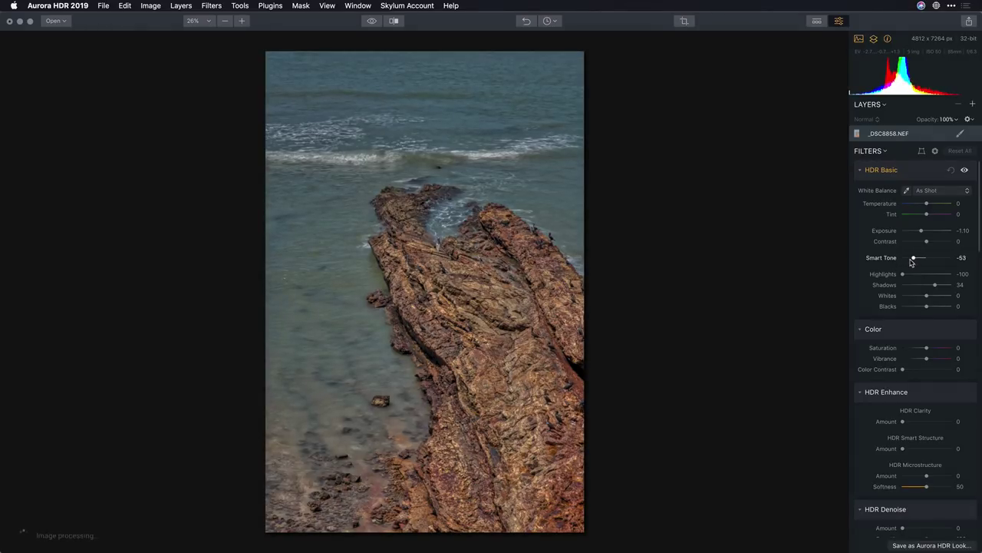
pyautogui.click(917, 370)
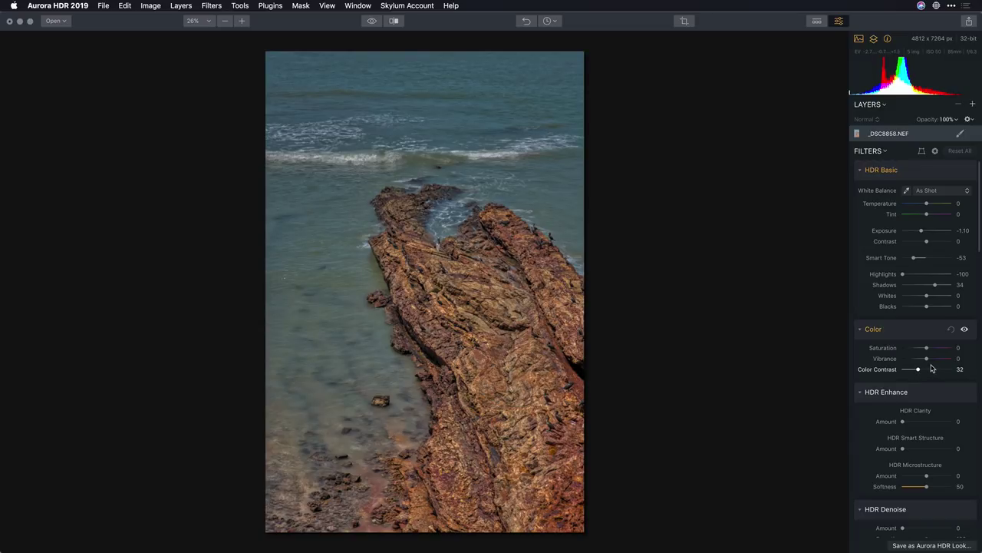
pyautogui.click(916, 422)
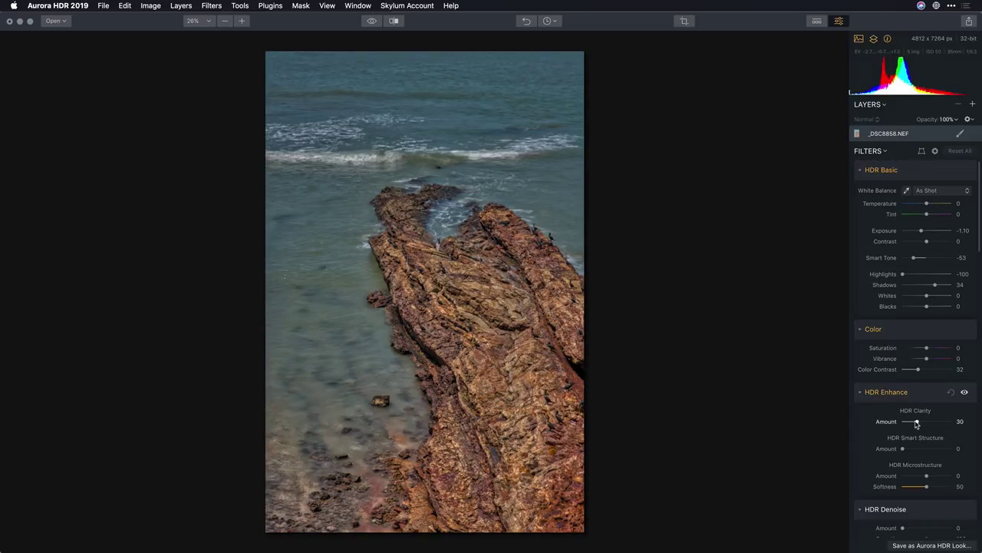
pyautogui.moveTo(916, 422); pyautogui.dragTo(910, 430)
# Add a subtle Image Radiance glow at amount 7.
pyautogui.scroll(-10, 860, 422)
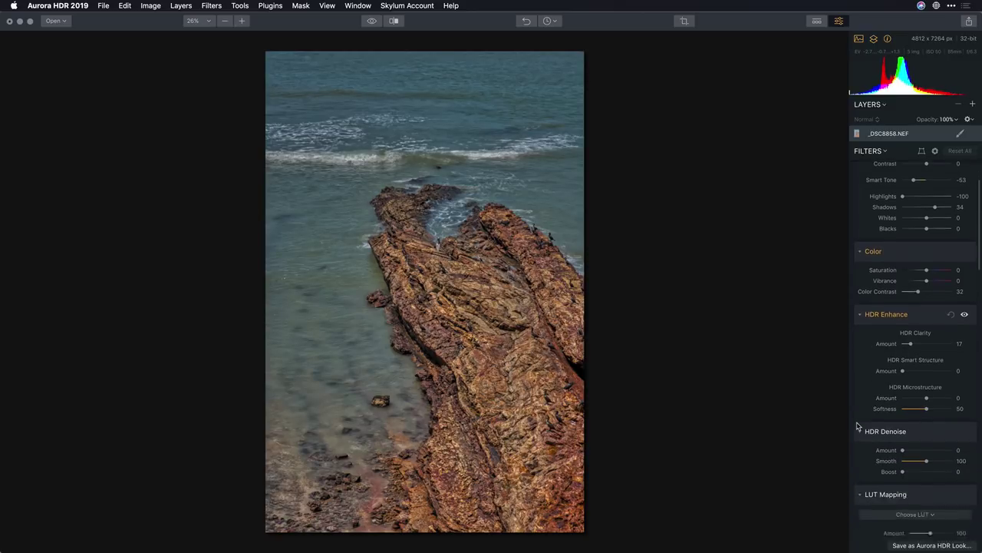
pyautogui.scroll(-6, 858, 414)
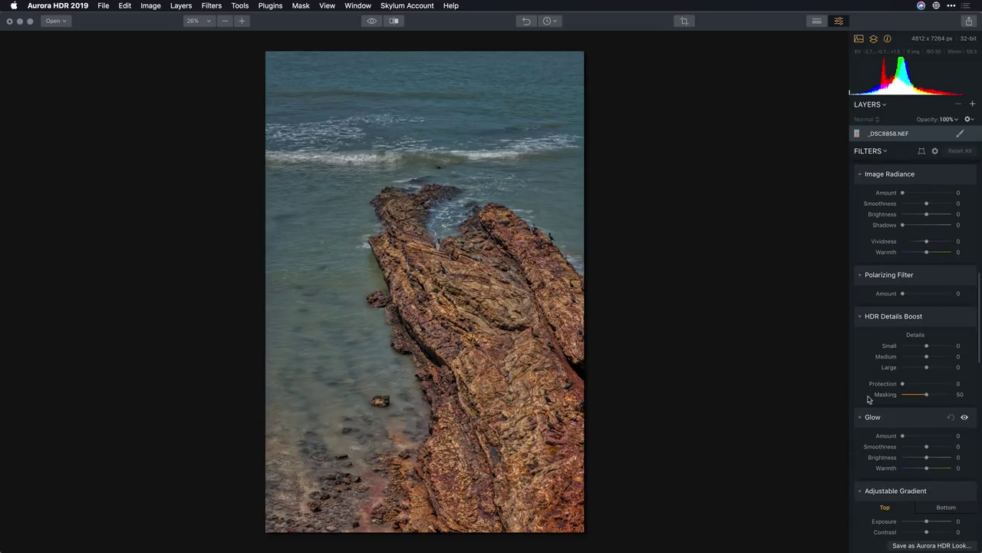
pyautogui.click(913, 193)
pyautogui.moveTo(913, 196); pyautogui.dragTo(903, 199)
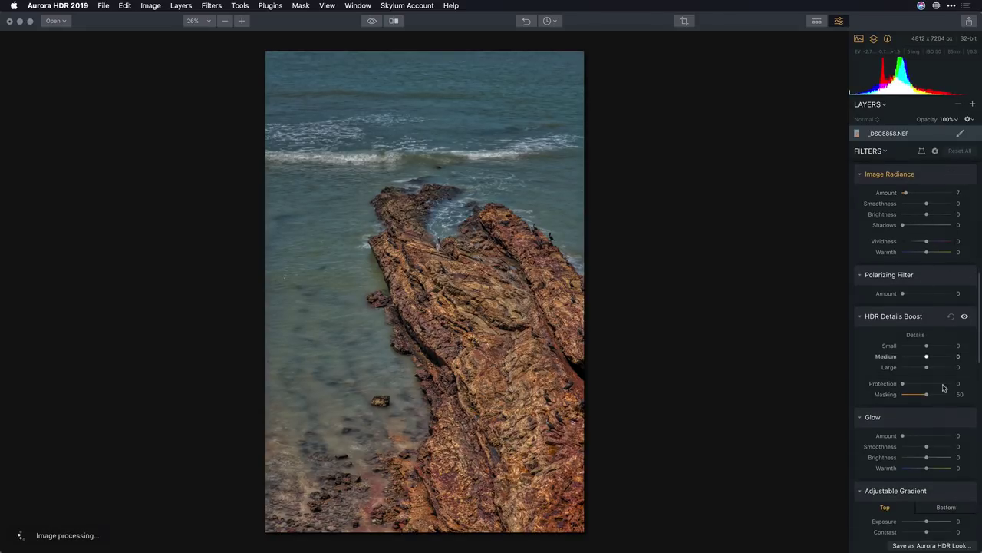
pyautogui.scroll(-3, 922, 473)
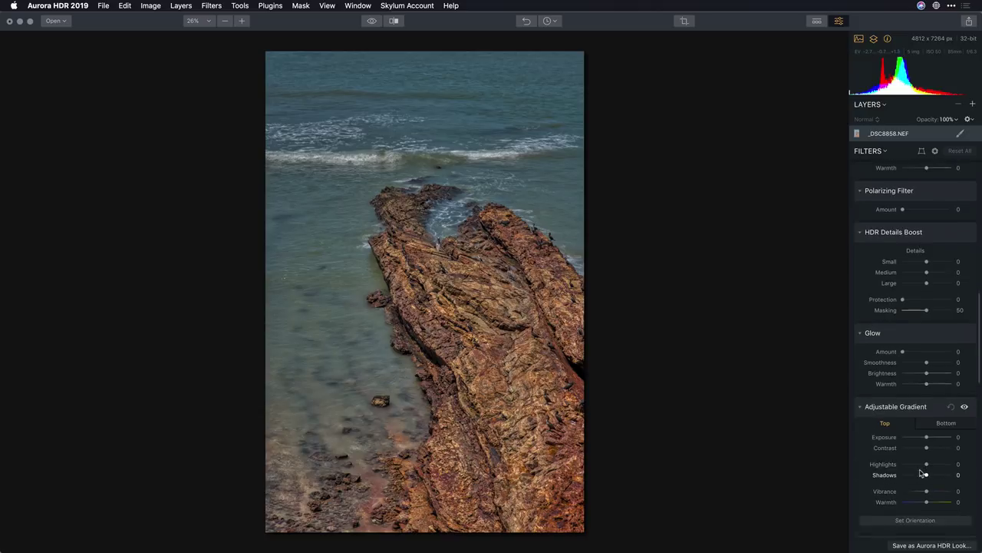
# Position an Adjustable Gradient over the top sea with Exposure -44, Highlights 36, Vibrance 23, Warmth -30.
pyautogui.click(921, 517)
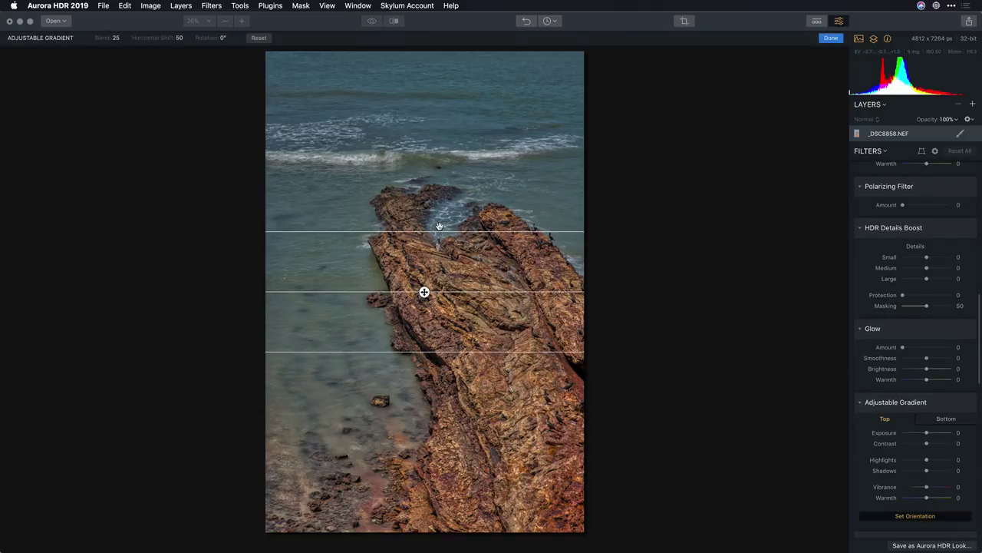
pyautogui.moveTo(422, 289); pyautogui.dragTo(423, 219)
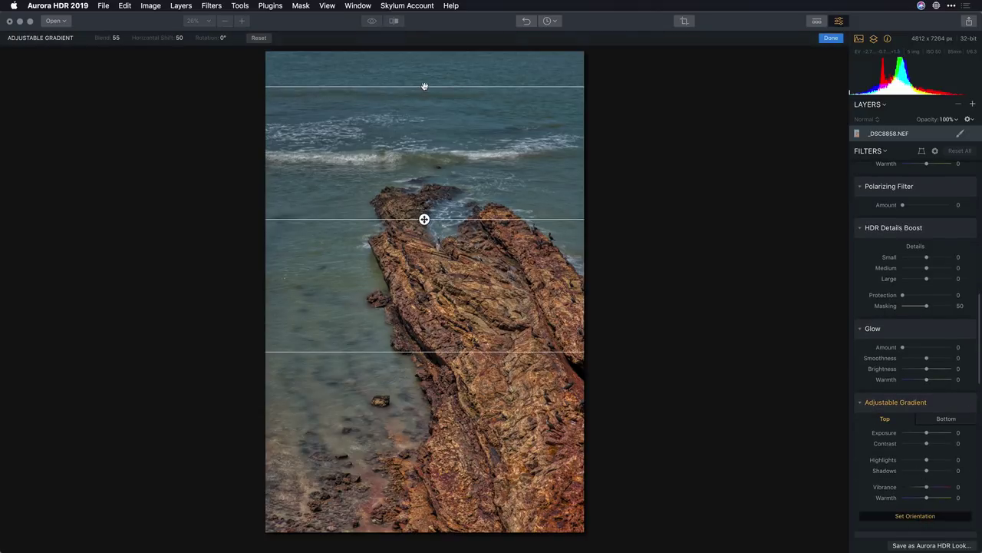
pyautogui.moveTo(917, 433); pyautogui.dragTo(914, 436)
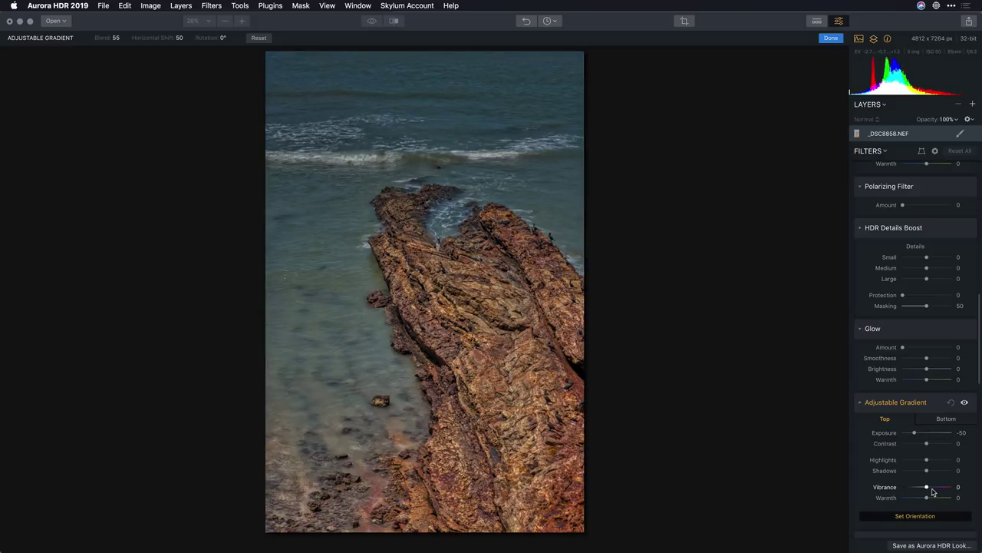
pyautogui.moveTo(928, 488)
pyautogui.mouseDown()
pyautogui.moveTo(945, 489)
pyautogui.moveTo(920, 497)
pyautogui.mouseUp()
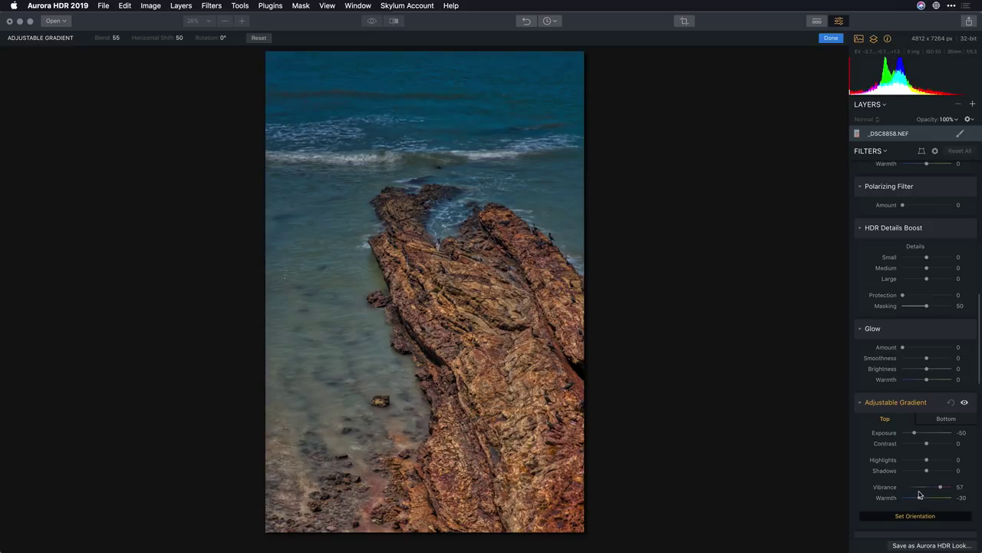
pyautogui.moveTo(914, 433); pyautogui.dragTo(915, 433)
pyautogui.moveTo(941, 486); pyautogui.dragTo(945, 450)
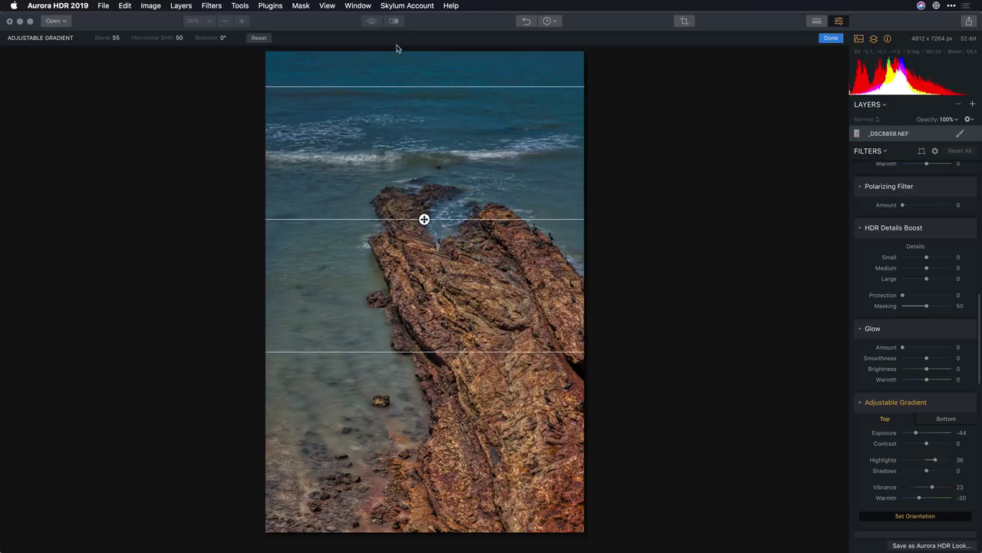
# Exit gradient placement, preview the original for comparison, then open and dismiss the Share menu.
pyautogui.click(915, 516)
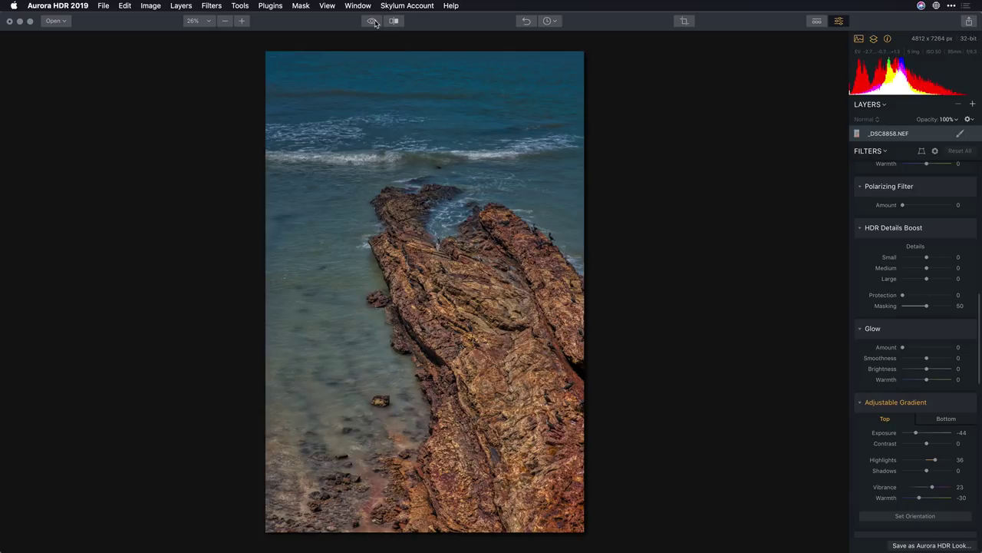
pyautogui.moveTo(373, 22); pyautogui.dragTo(370, 22)
pyautogui.click(969, 21)
pyautogui.click(969, 22)
pyautogui.click(970, 21)
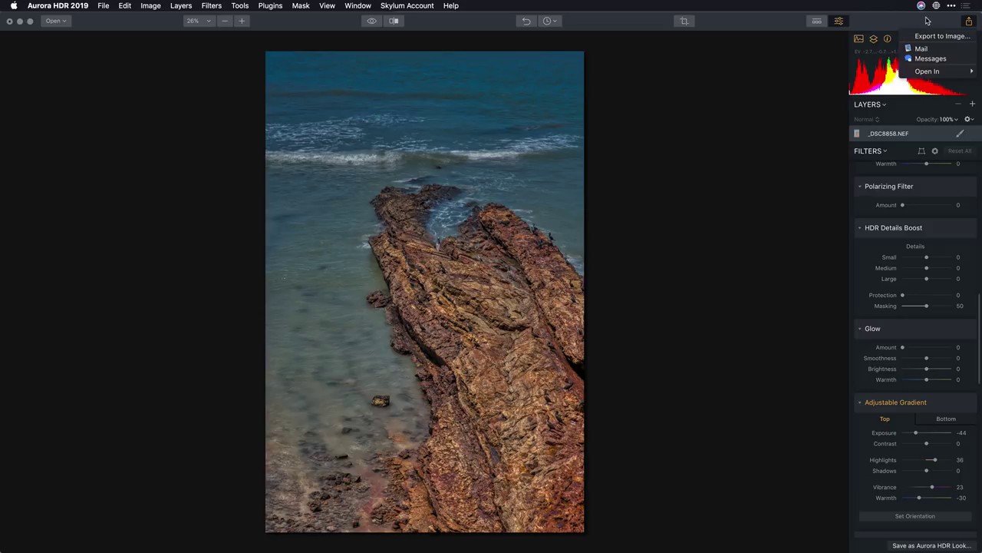
pyautogui.click(813, 158)
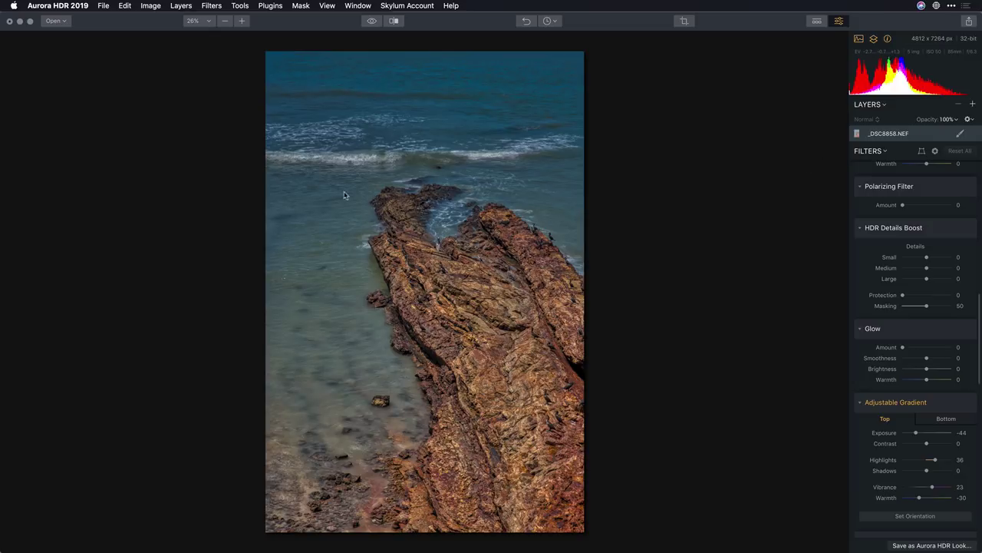
# Launch Perfectly Clear v3 from the Plugins > Other menu.
pyautogui.click(263, 6)
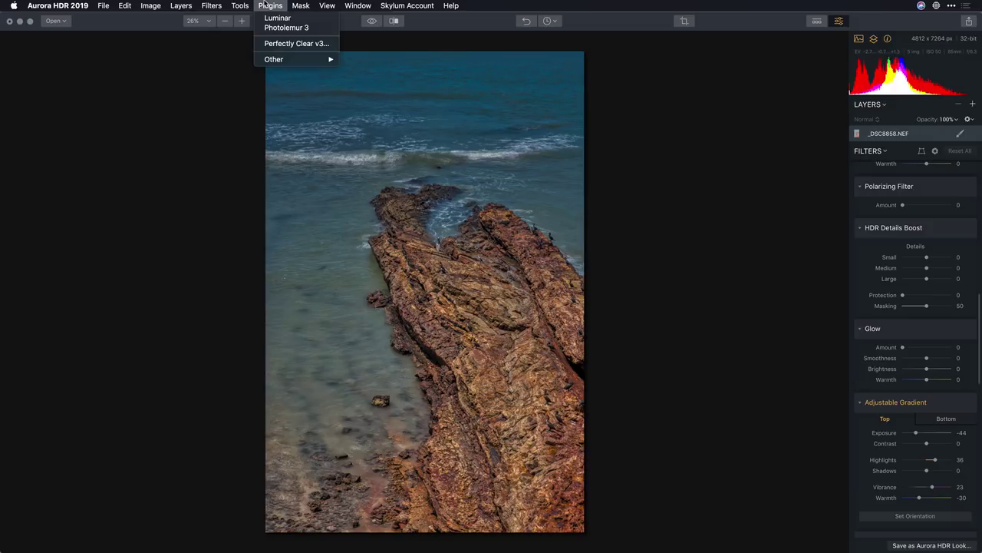
pyautogui.moveTo(290, 61)
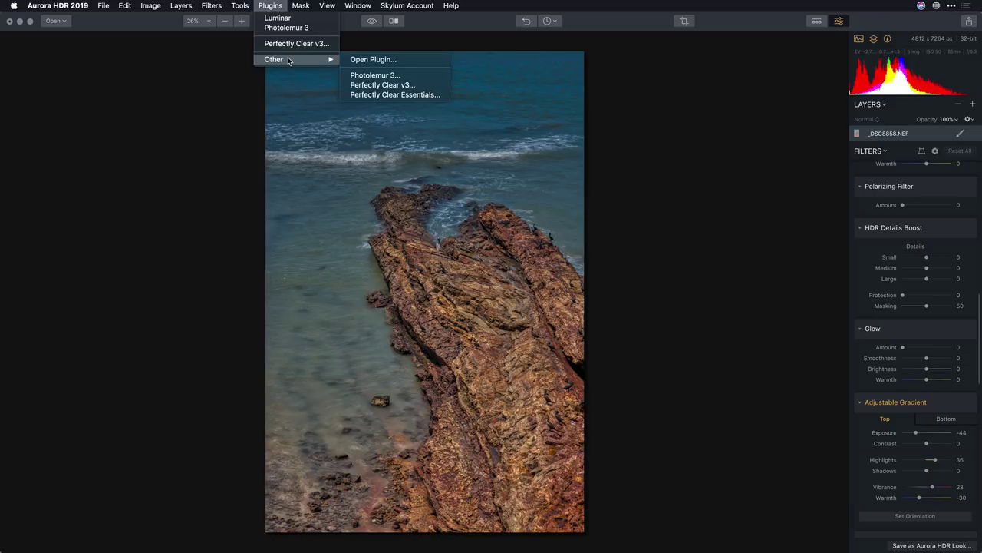
pyautogui.click(382, 85)
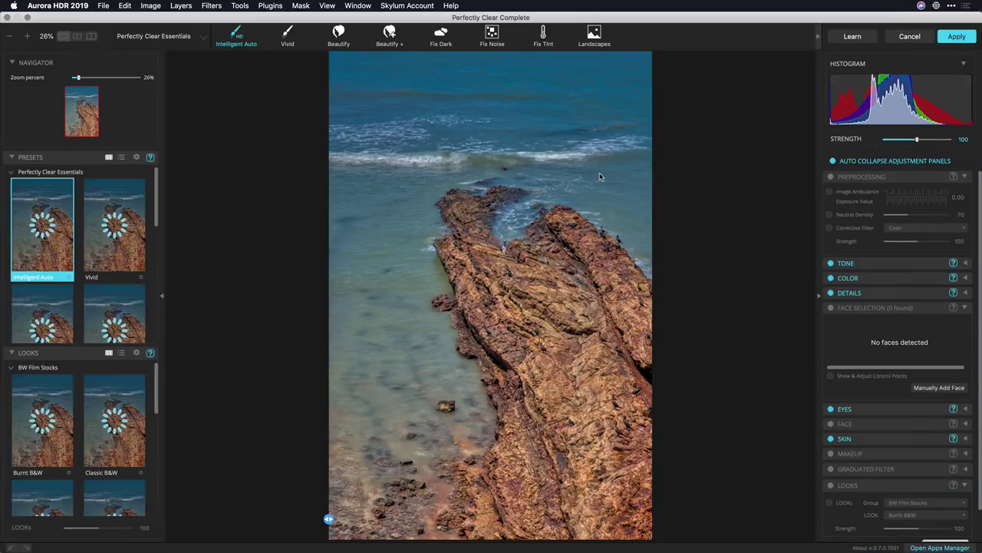
# Collapse the Presets and Looks lists and switch to The Great Outdoors preset group.
pyautogui.click(12, 157)
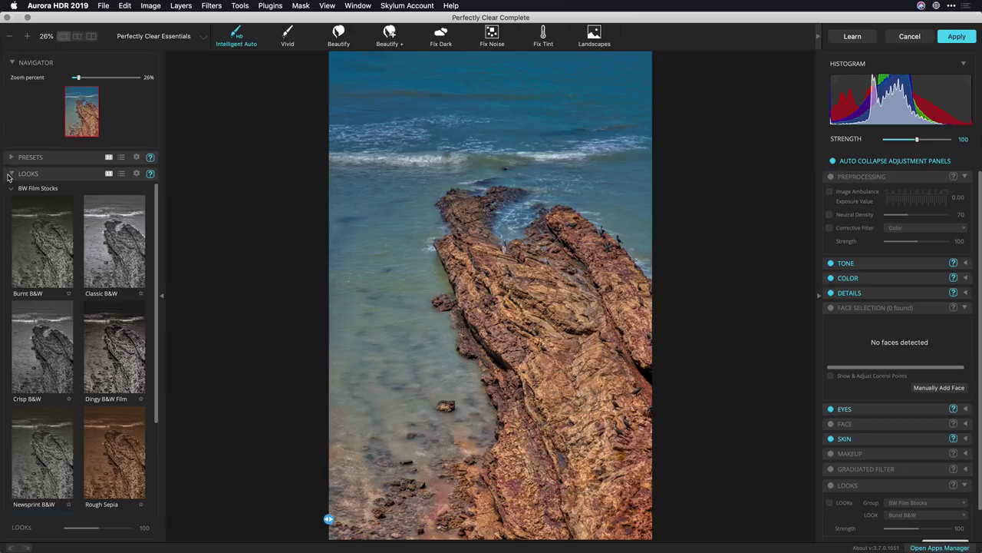
pyautogui.click(10, 174)
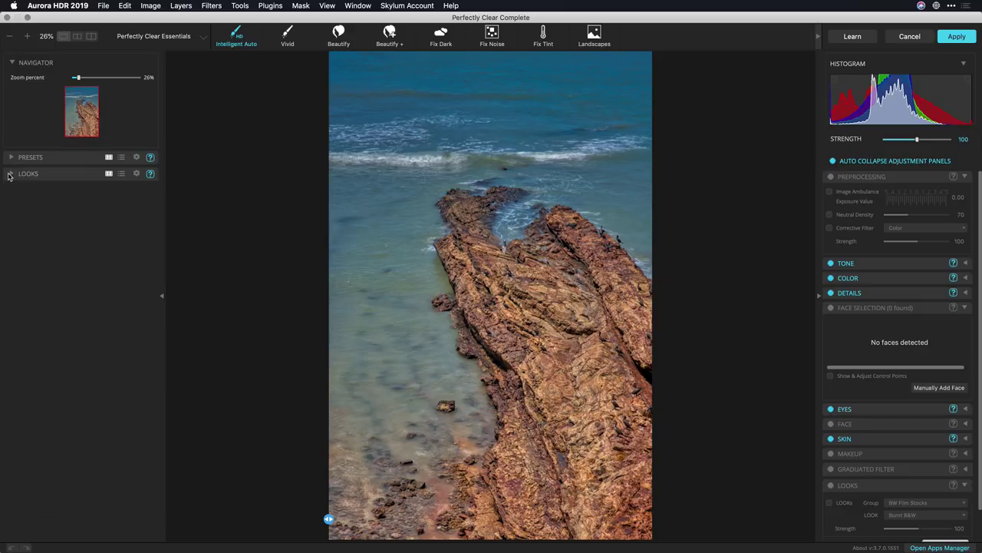
pyautogui.click(205, 36)
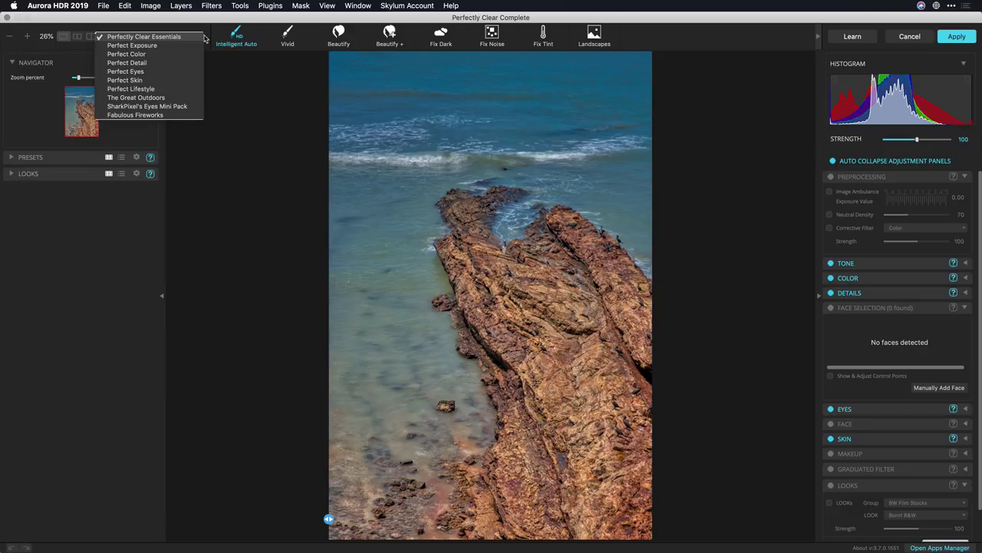
pyautogui.click(168, 98)
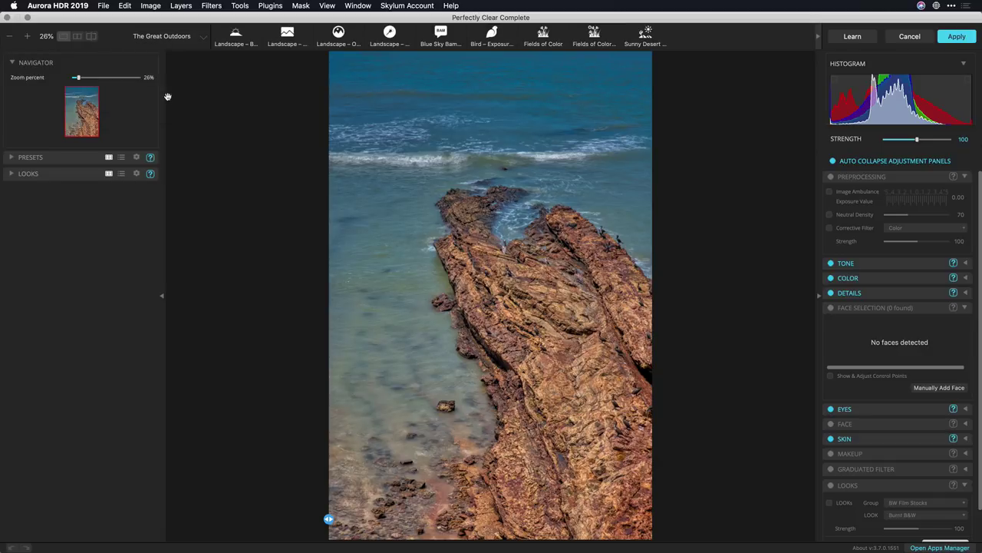
# Try the four Landscape presets, then apply the Blue Sky BamBam preset.
pyautogui.click(236, 37)
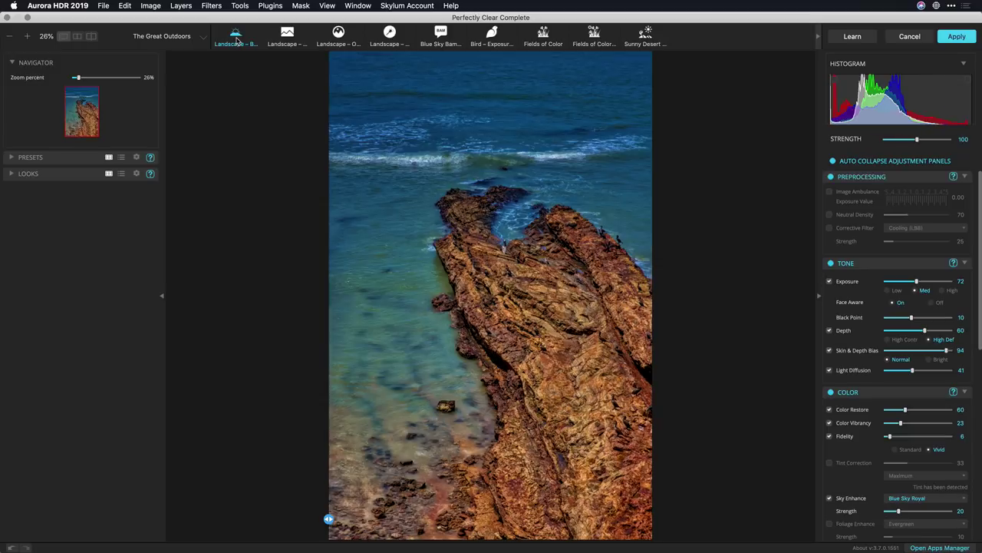
pyautogui.click(284, 38)
pyautogui.click(339, 36)
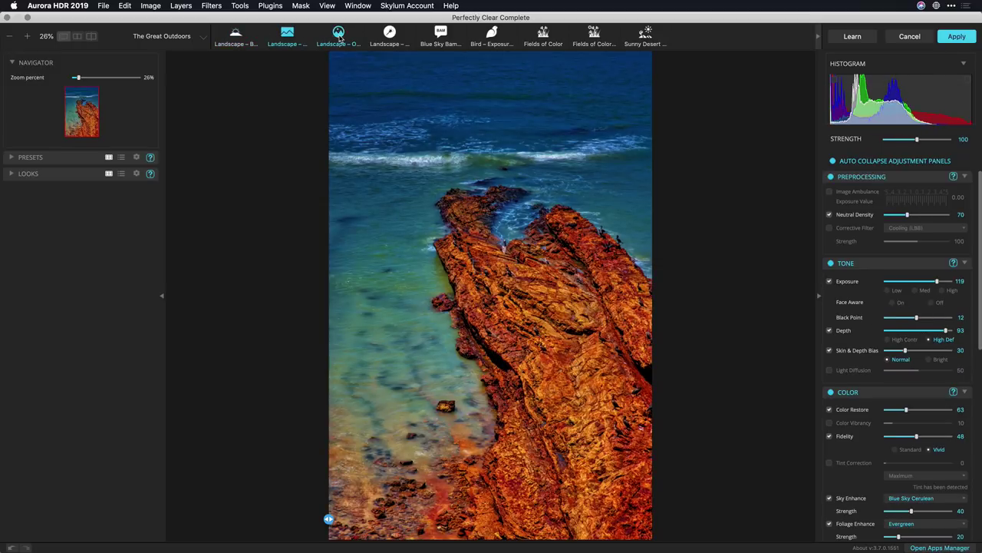
pyautogui.click(390, 36)
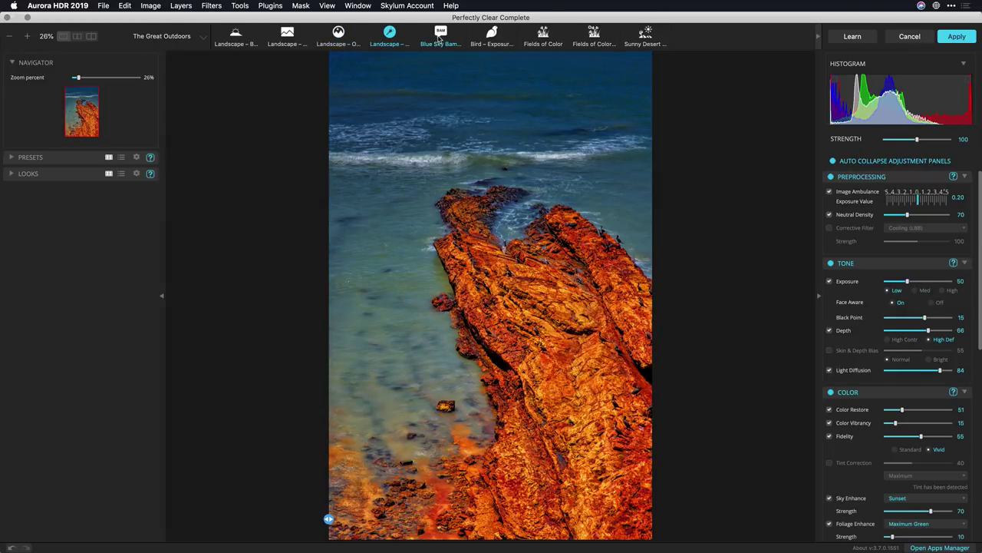
pyautogui.click(441, 37)
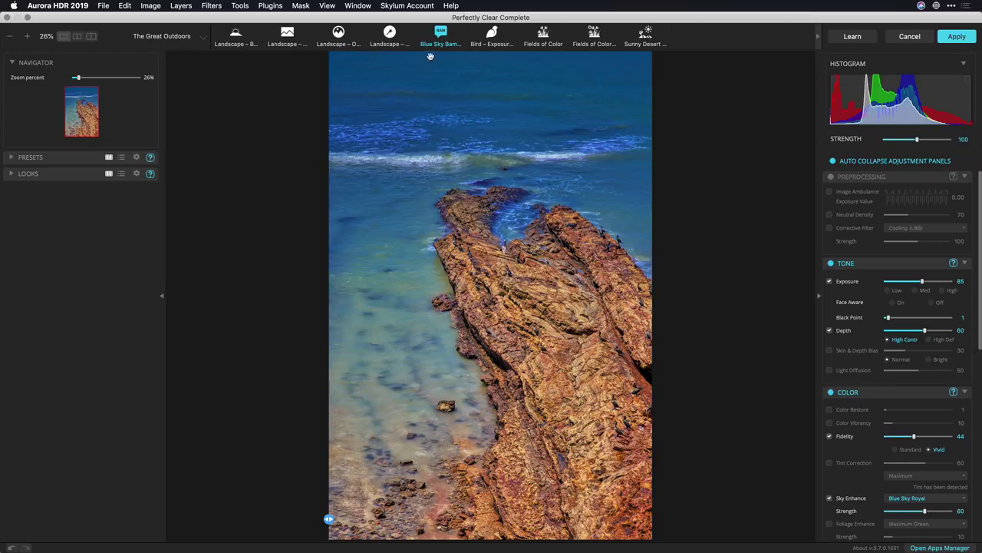
# Switch to side-by-side before/after view, apply the first Landscape preset and test lower strength.
pyautogui.click(78, 37)
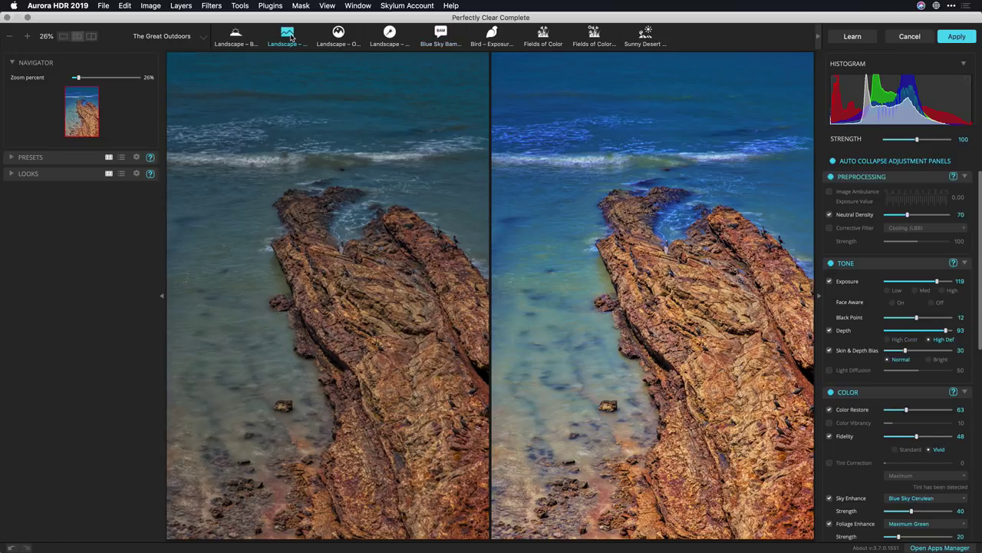
pyautogui.click(242, 37)
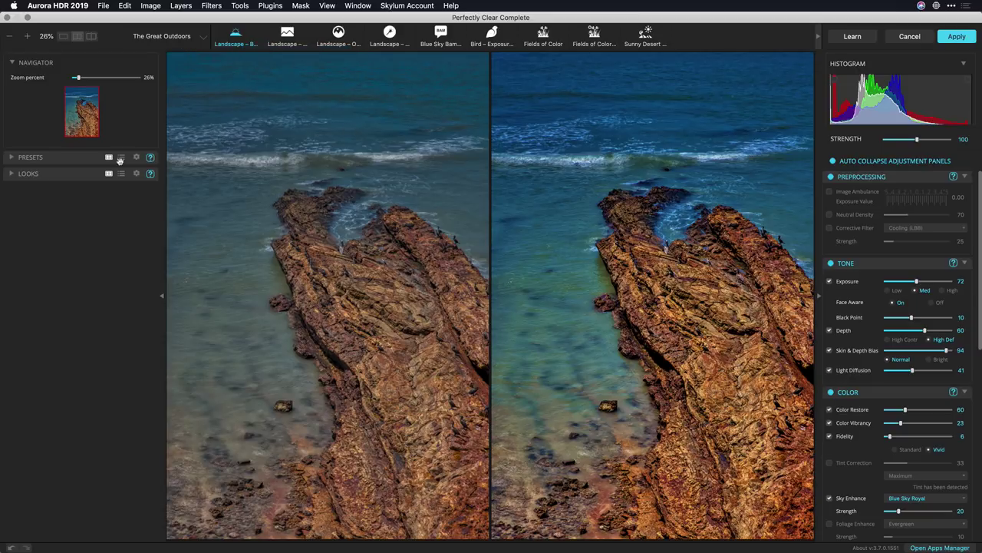
pyautogui.click(11, 158)
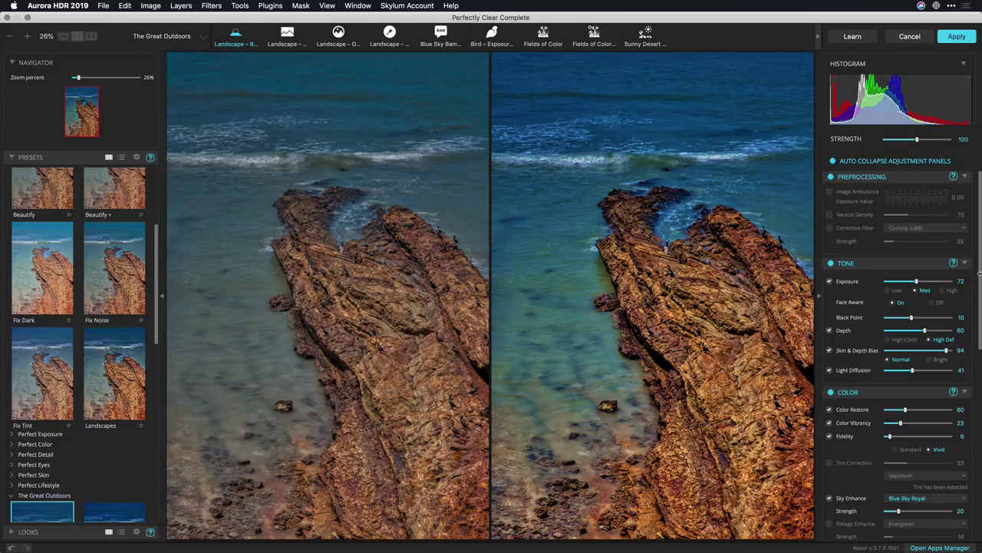
pyautogui.moveTo(919, 143)
pyautogui.mouseDown()
pyautogui.moveTo(854, 148)
pyautogui.moveTo(921, 147)
pyautogui.moveTo(907, 148)
pyautogui.mouseUp()
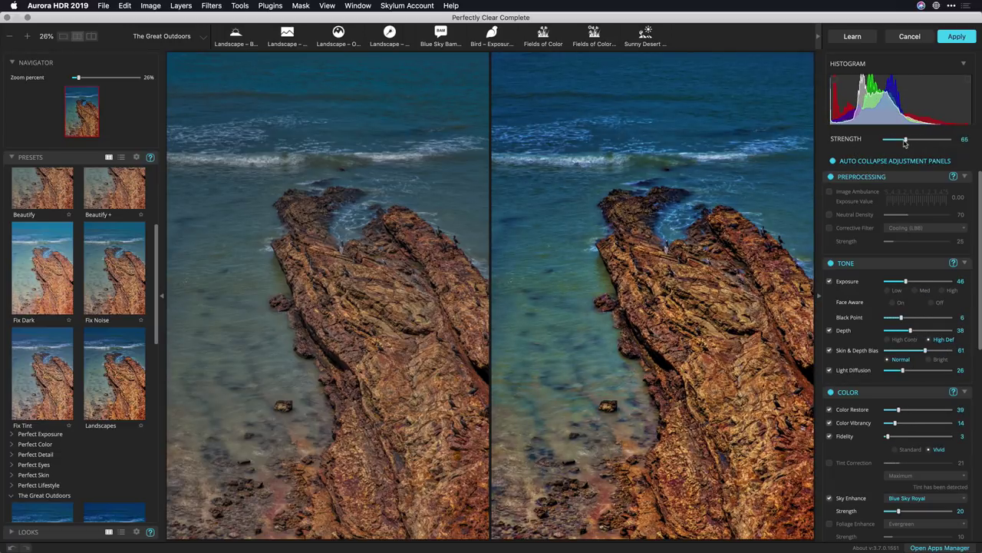
# Try Sunny Desert, Fields of Color and the orange Landscape preset, then return to Landscape – Blue Sky.
pyautogui.click(646, 34)
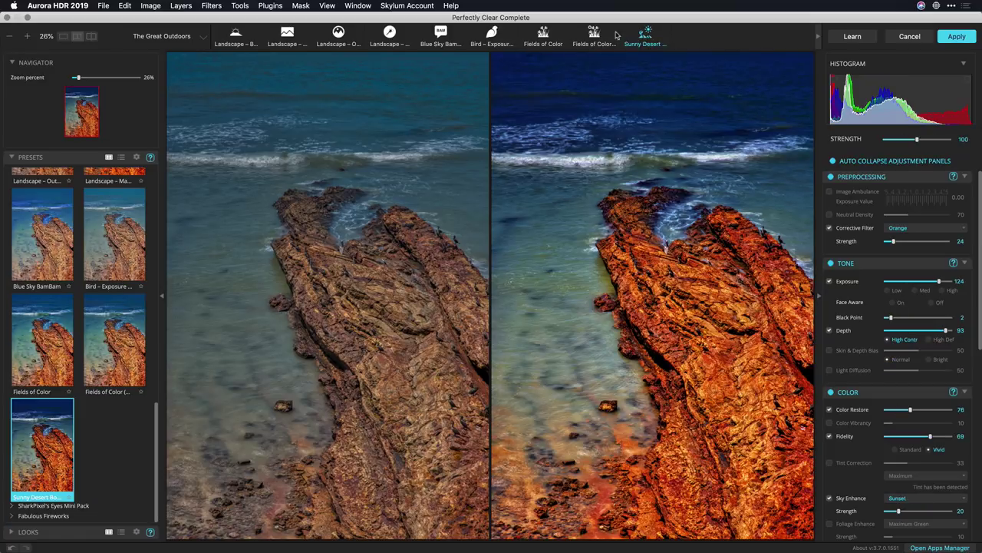
pyautogui.click(542, 35)
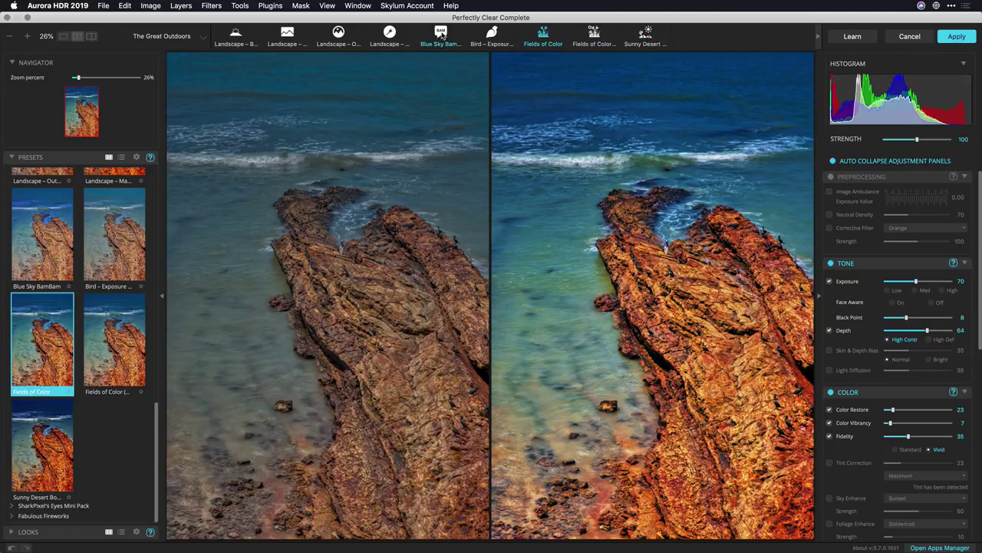
pyautogui.click(390, 36)
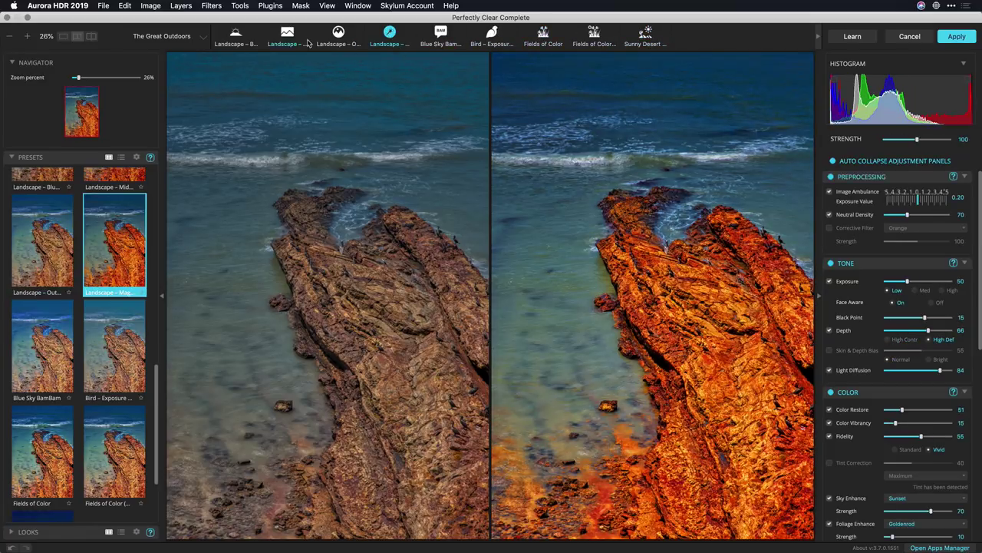
pyautogui.click(240, 37)
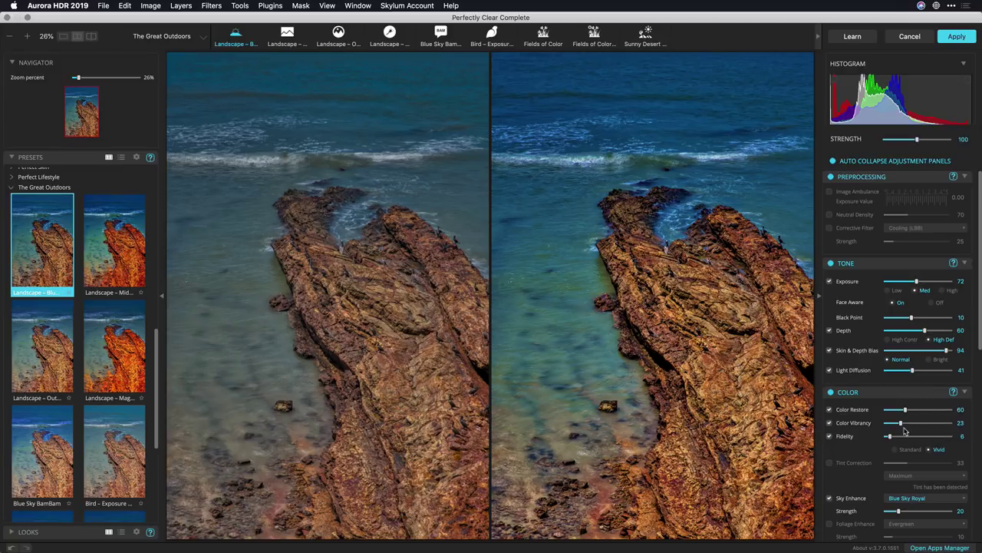
# Drop Color Restore from 60 to 27 and use Blue Sky Aquamarine sky enhancement at low strength.
pyautogui.moveTo(901, 413); pyautogui.dragTo(894, 415)
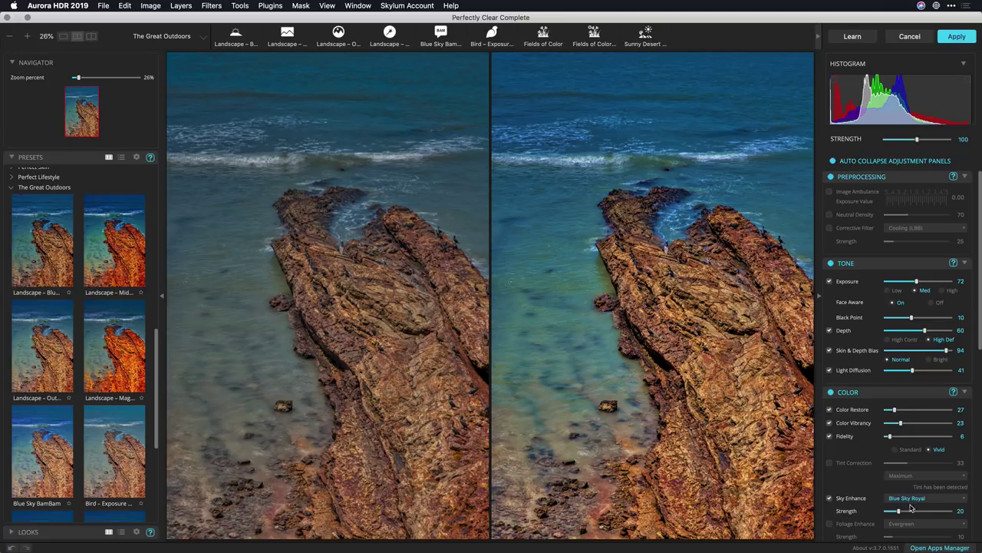
pyautogui.moveTo(894, 512); pyautogui.dragTo(889, 512)
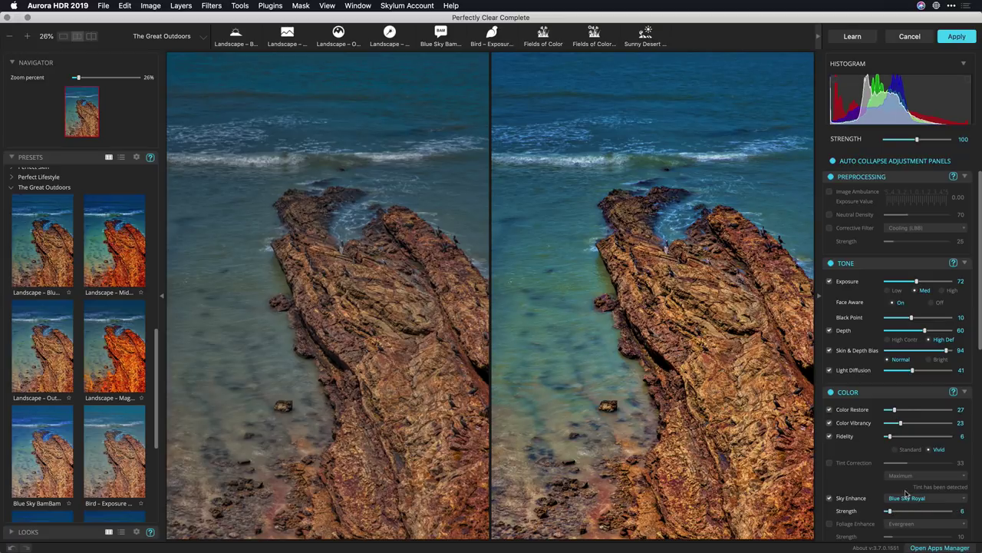
pyautogui.click(908, 499)
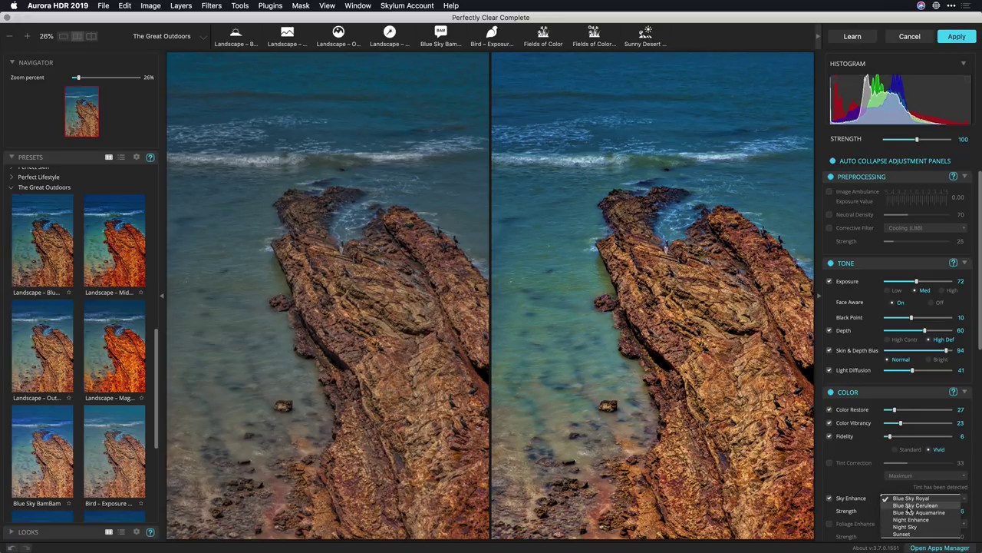
pyautogui.click(909, 506)
pyautogui.click(919, 500)
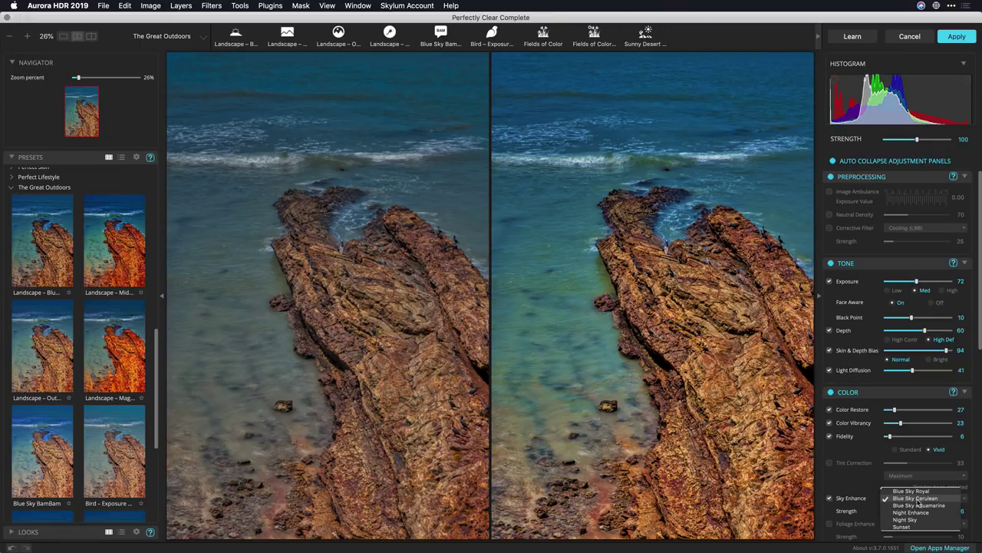
pyautogui.click(917, 509)
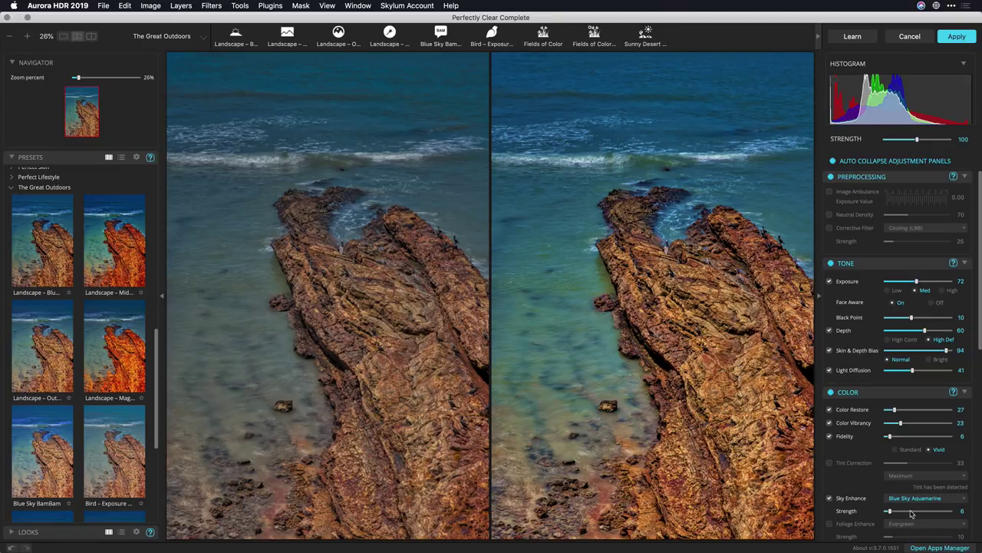
pyautogui.moveTo(910, 512); pyautogui.dragTo(889, 514)
# Enable the Graduated Filter and choose its radial shape.
pyautogui.moveTo(980, 200); pyautogui.dragTo(977, 439)
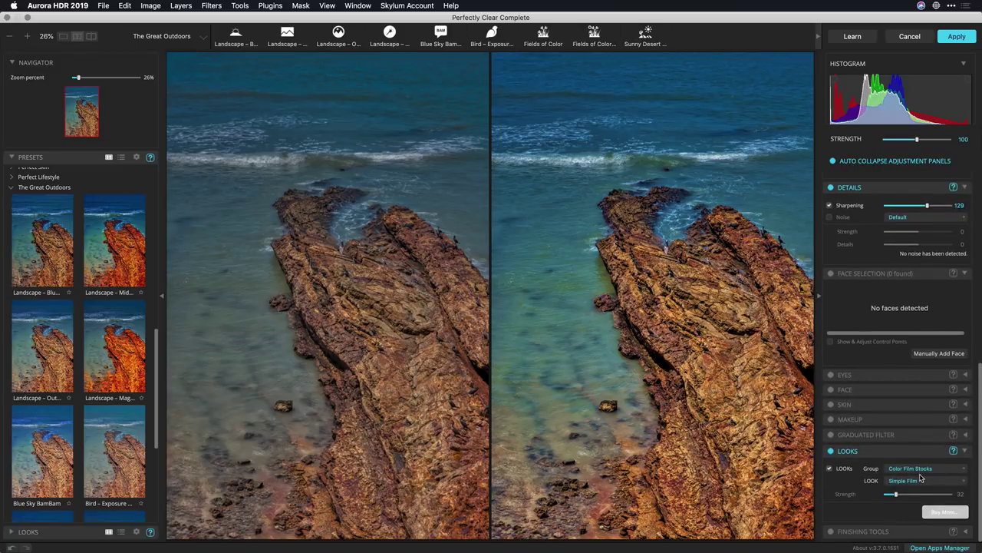
pyautogui.click(831, 435)
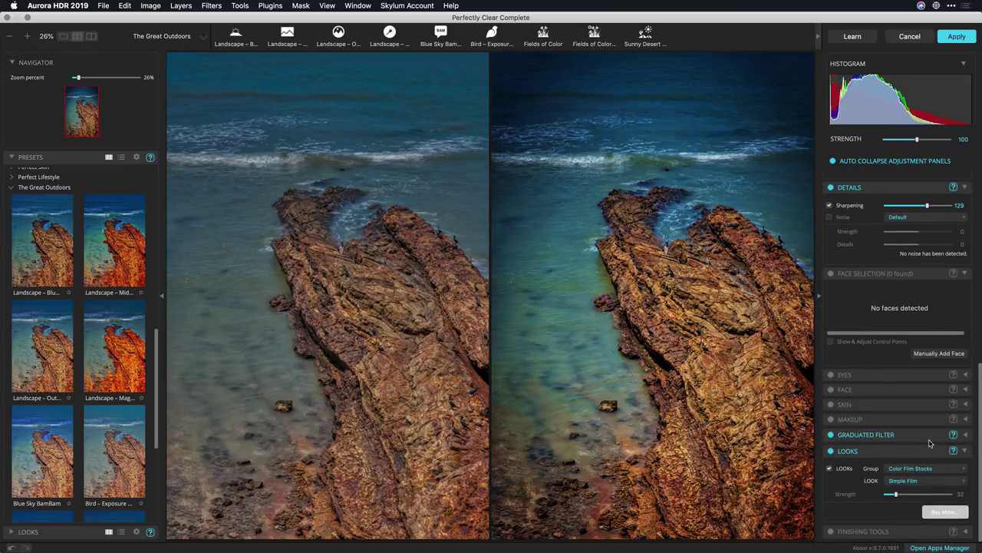
pyautogui.click(967, 435)
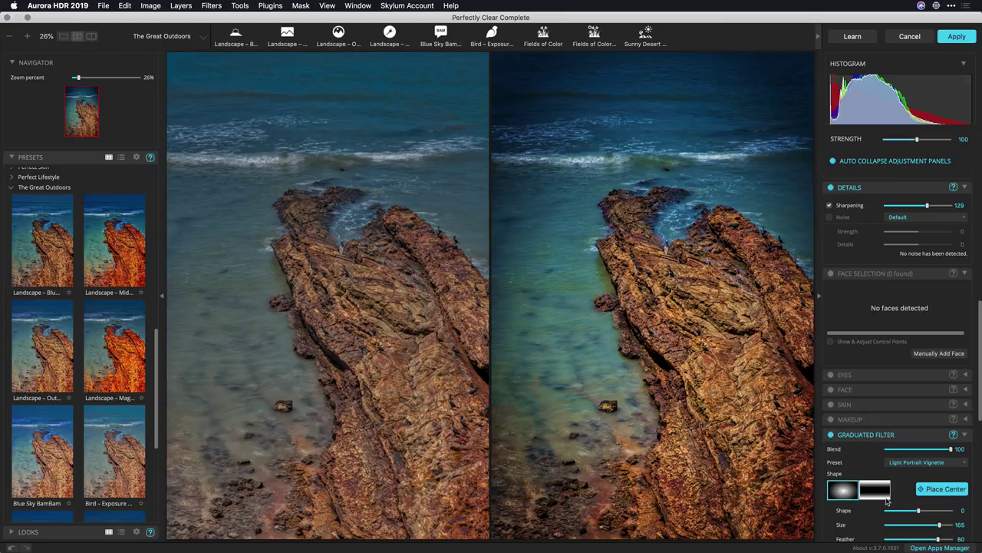
pyautogui.click(885, 497)
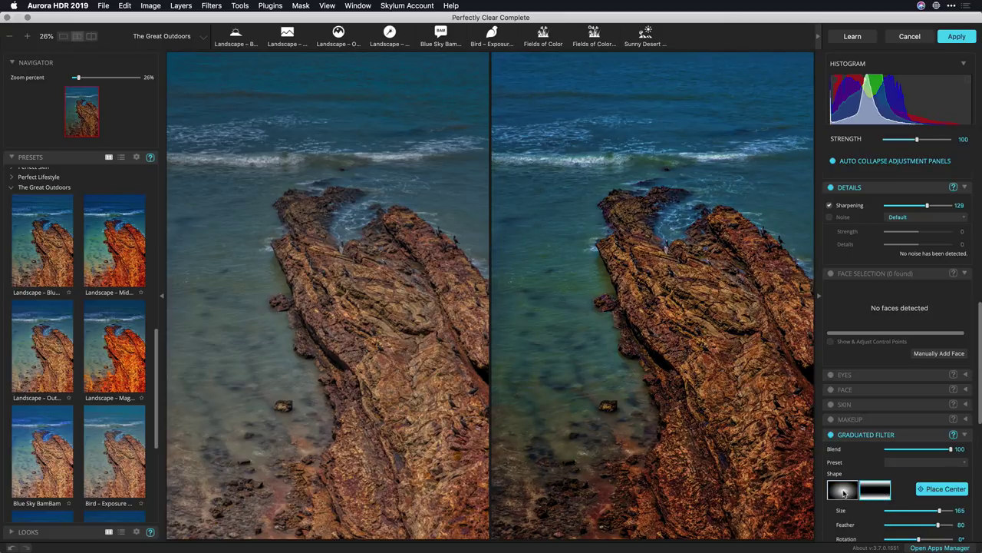
pyautogui.click(844, 493)
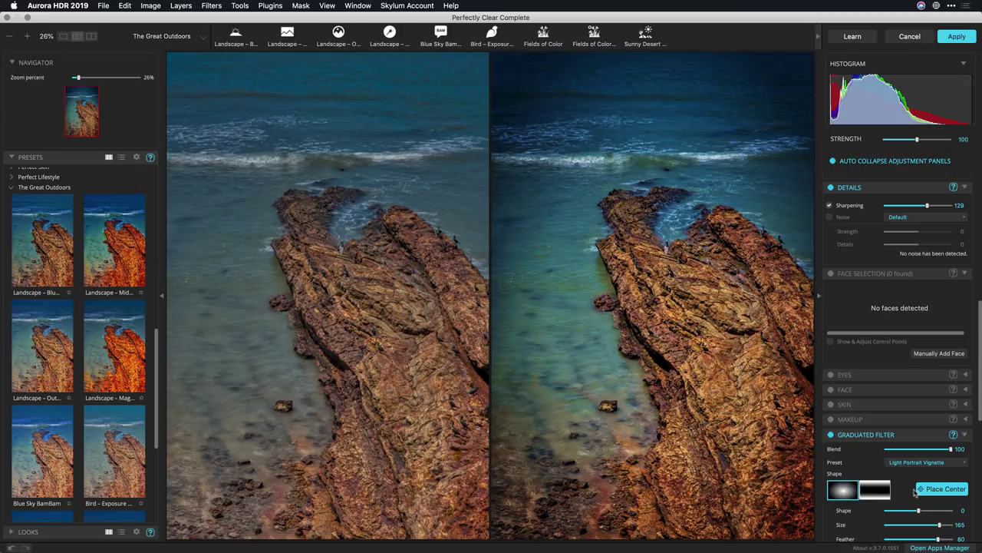
# Centre the radial vignette on the rock and set Shape -8 and Size 101.
pyautogui.click(668, 244)
pyautogui.moveTo(916, 511)
pyautogui.mouseDown()
pyautogui.moveTo(904, 512)
pyautogui.moveTo(926, 528)
pyautogui.moveTo(915, 528)
pyautogui.mouseUp()
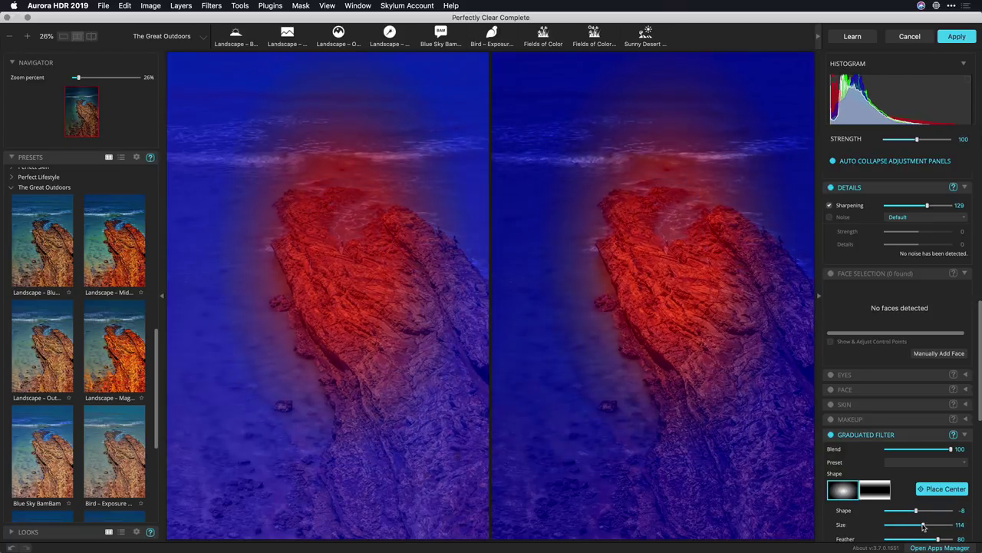
pyautogui.scroll(1, 912, 519)
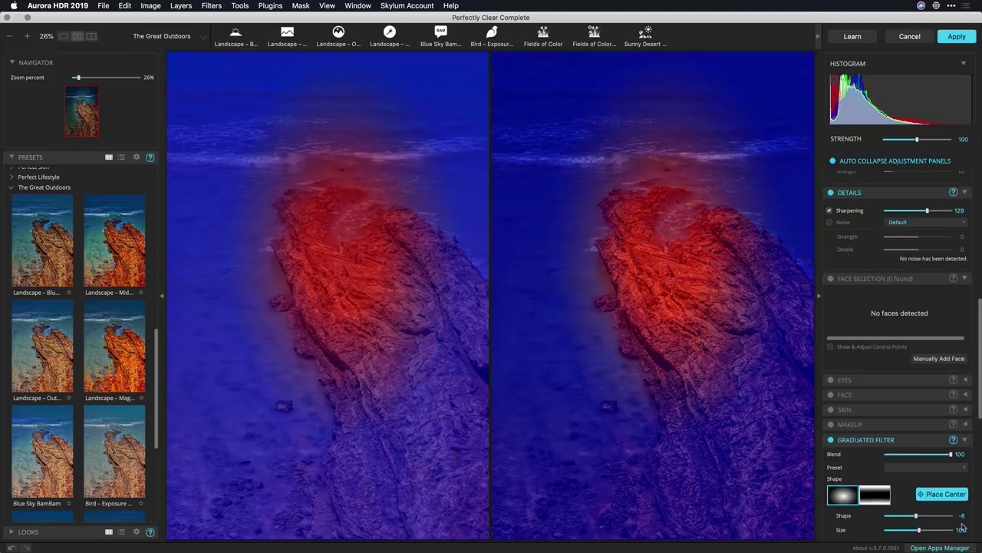
# Soften the vignette to Feather 100 and Size 132, with outside Contrast -41 and Highlights 51.
pyautogui.scroll(-5, 979, 397)
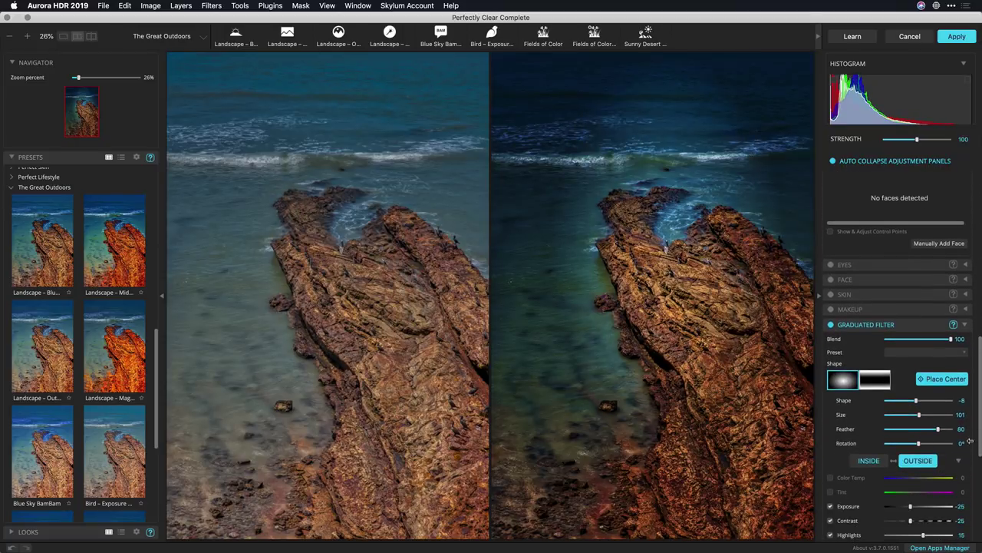
pyautogui.moveTo(943, 431); pyautogui.dragTo(930, 416)
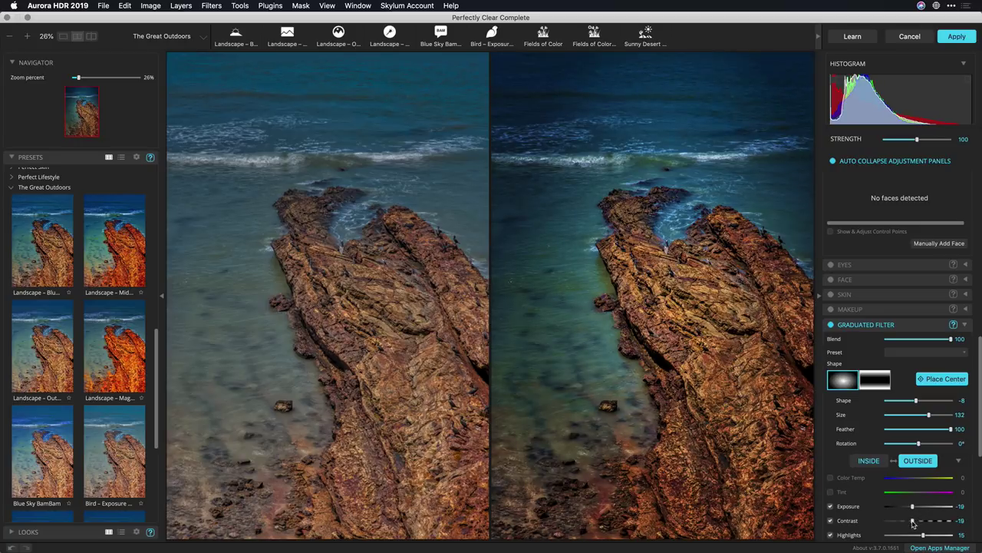
pyautogui.moveTo(913, 523); pyautogui.dragTo(884, 522)
pyautogui.scroll(-2, 875, 521)
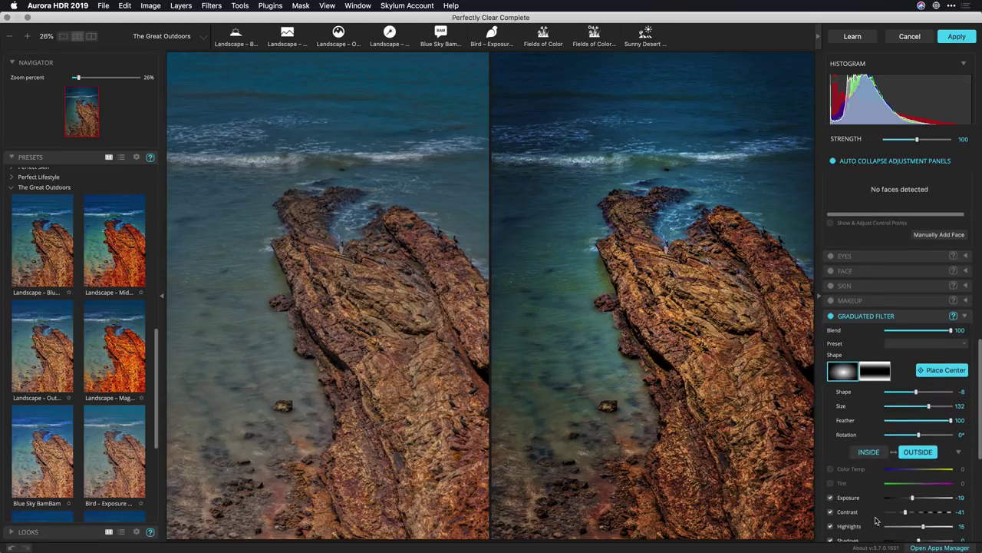
pyautogui.scroll(-5, 876, 521)
pyautogui.moveTo(934, 432); pyautogui.dragTo(936, 432)
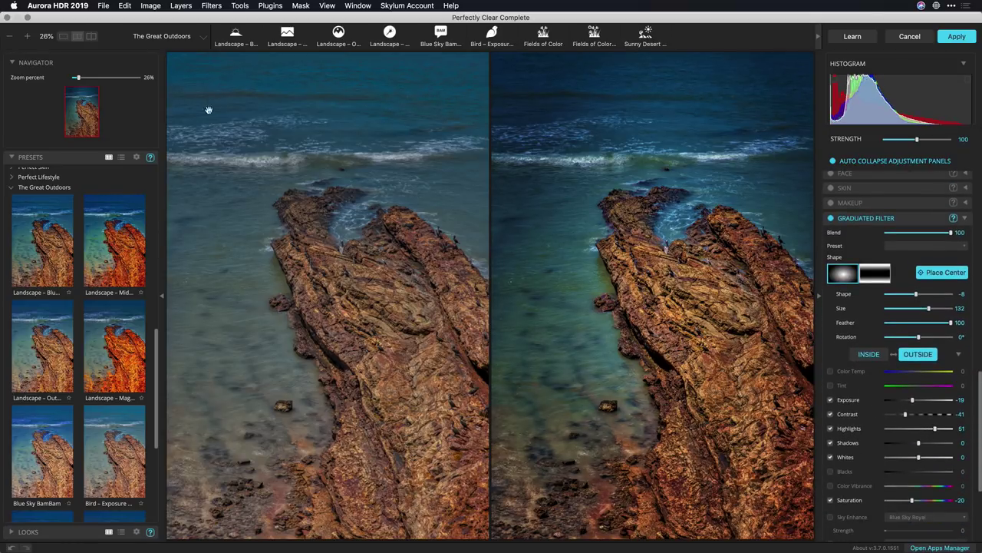
# Show the edited coastline in a single view, compare it with the original, and scroll to Looks.
pyautogui.click(64, 36)
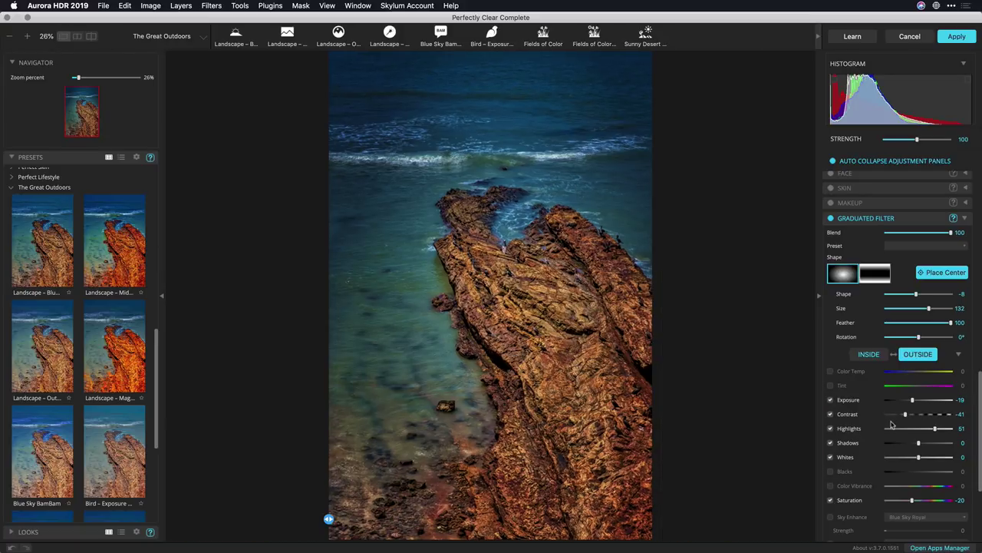
pyautogui.click(430, 127)
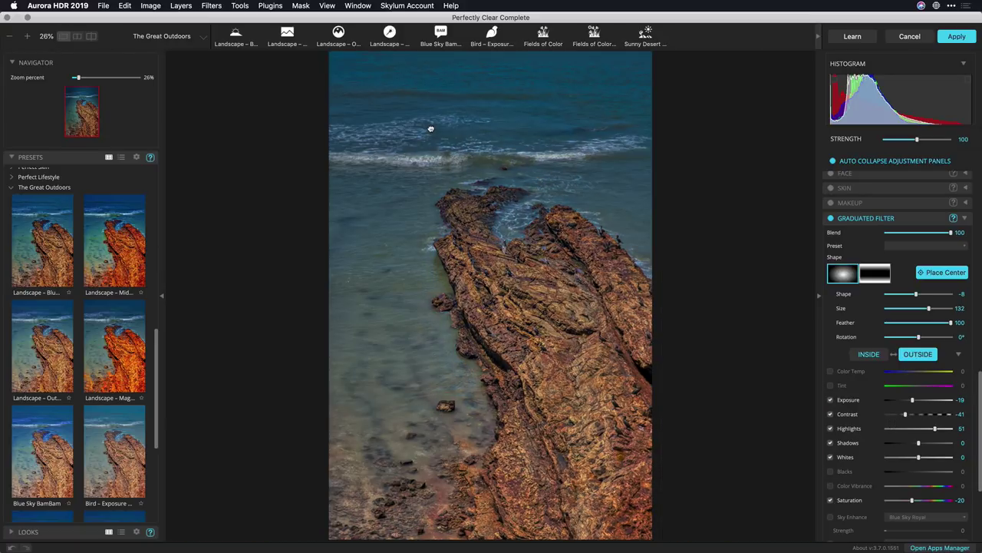
pyautogui.click(429, 128)
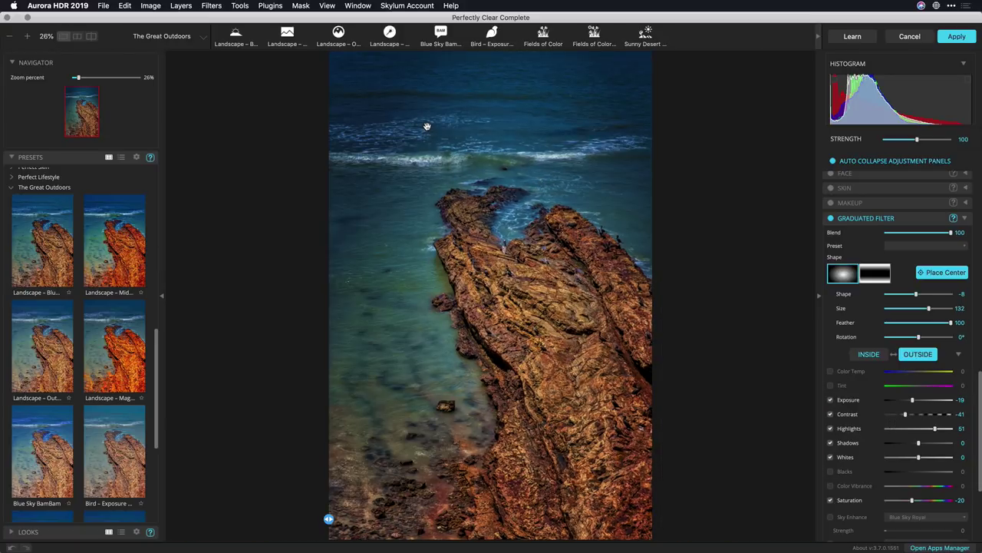
pyautogui.click(428, 128)
pyautogui.moveTo(979, 381); pyautogui.dragTo(977, 476)
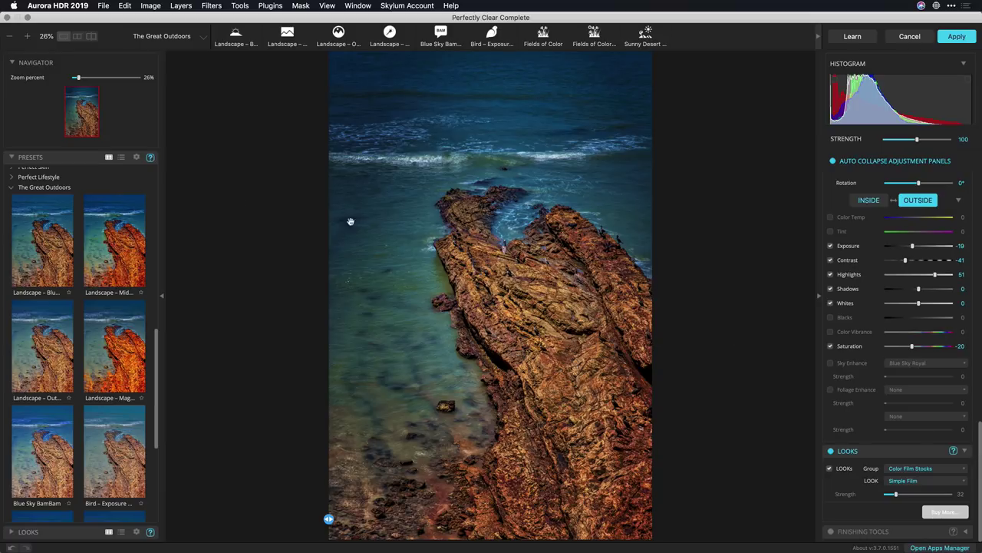
# Collapse the presets, expand Looks, and open the Color Film Stocks group.
pyautogui.click(11, 158)
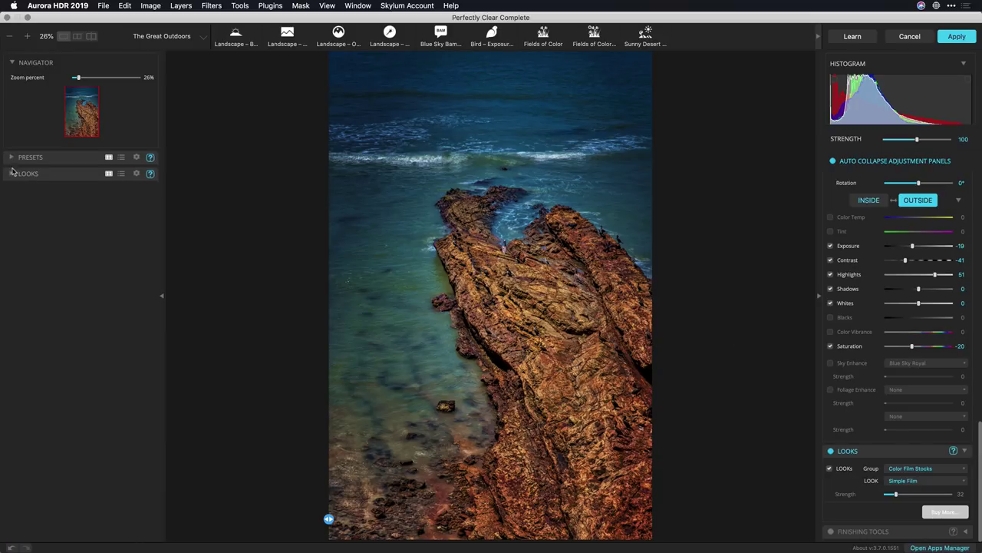
pyautogui.click(12, 174)
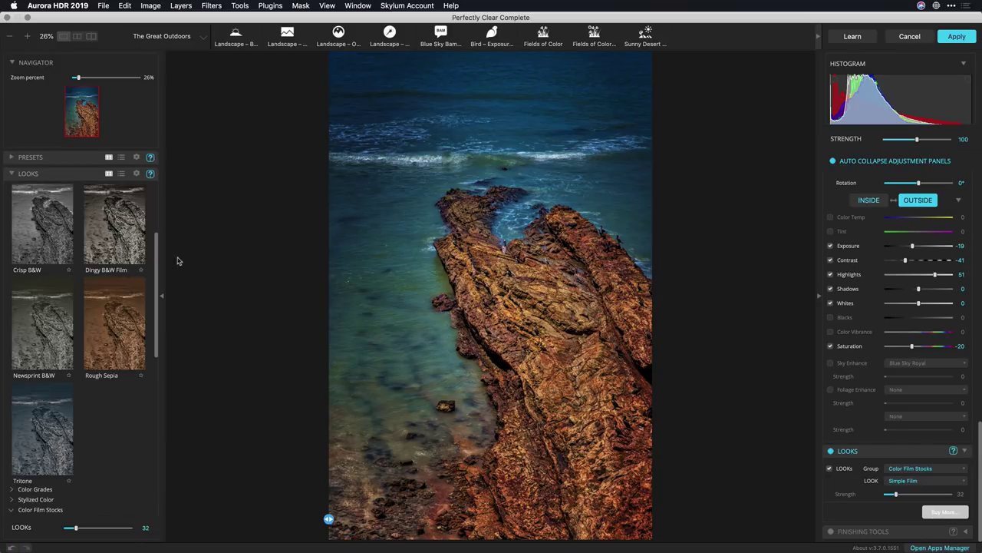
pyautogui.moveTo(157, 261); pyautogui.dragTo(156, 188)
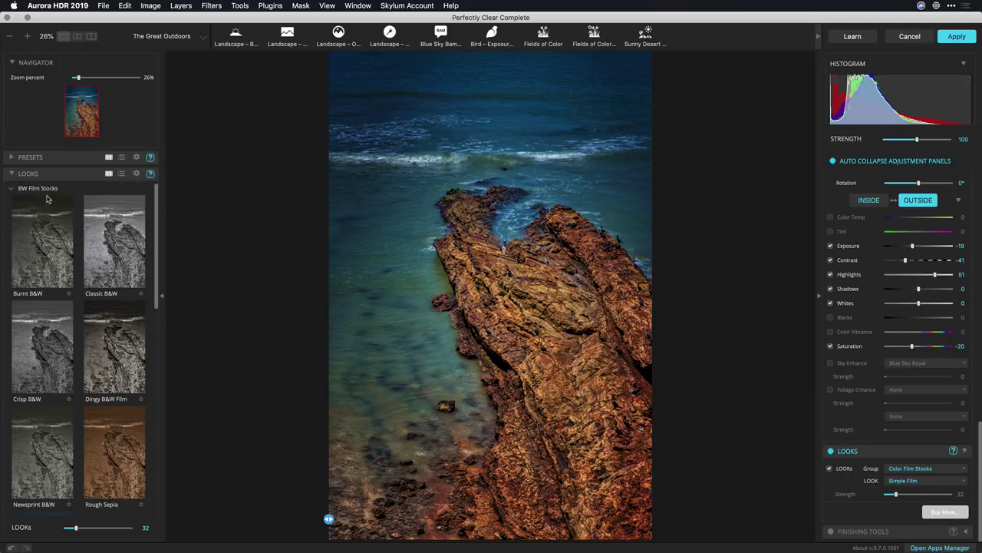
pyautogui.click(11, 189)
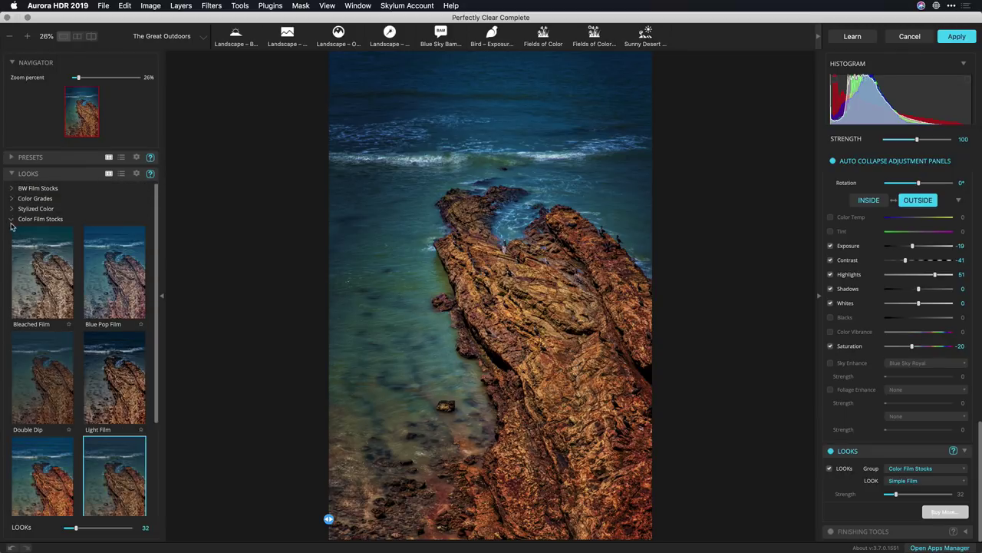
pyautogui.click(11, 220)
pyautogui.click(11, 219)
pyautogui.scroll(-2, 119, 292)
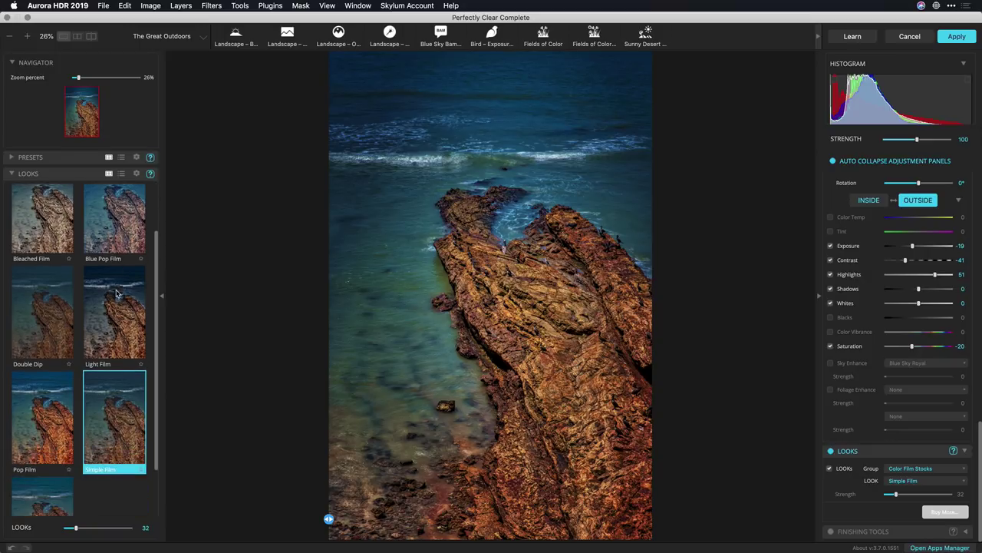
# Try several film looks, then apply Light Film at strength 87.
pyautogui.click(115, 311)
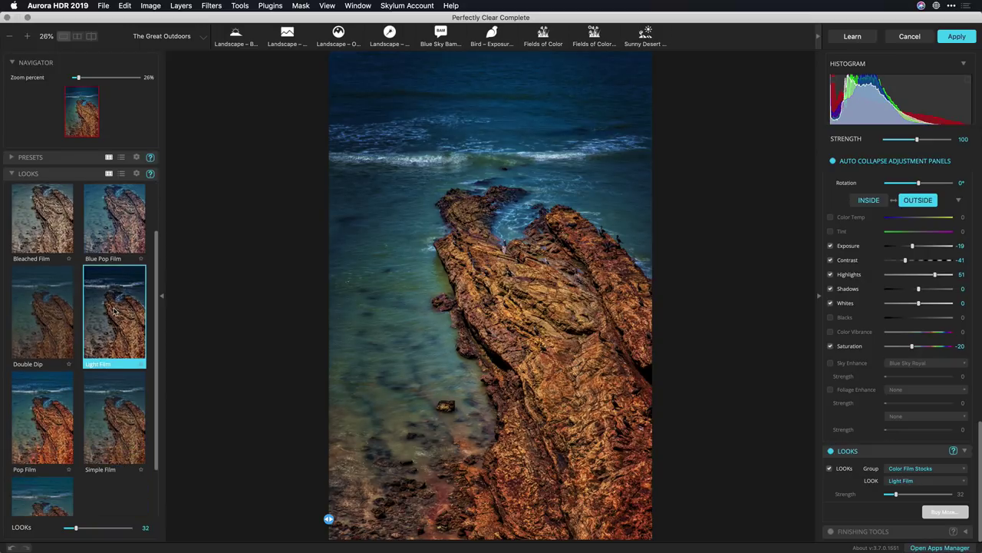
pyautogui.click(56, 309)
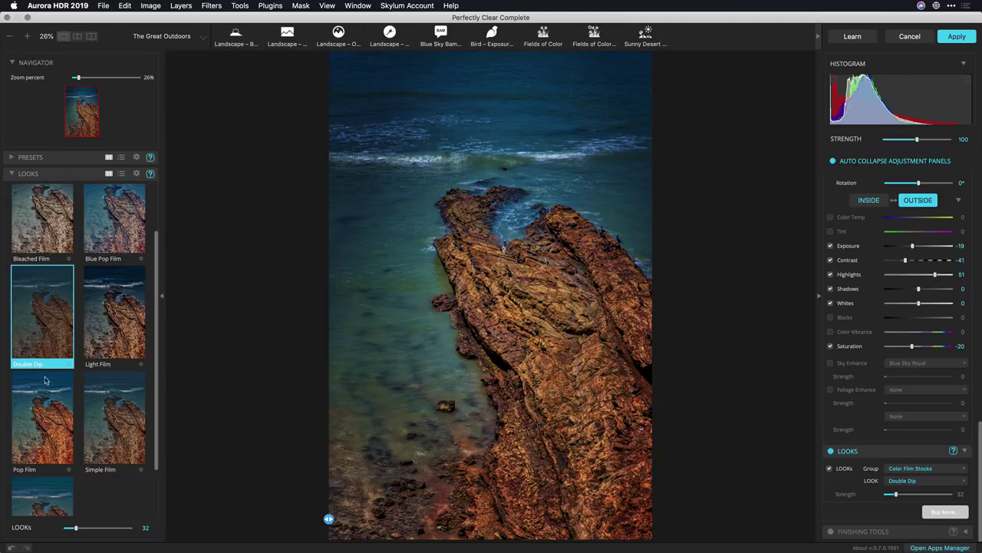
pyautogui.click(44, 403)
pyautogui.click(110, 419)
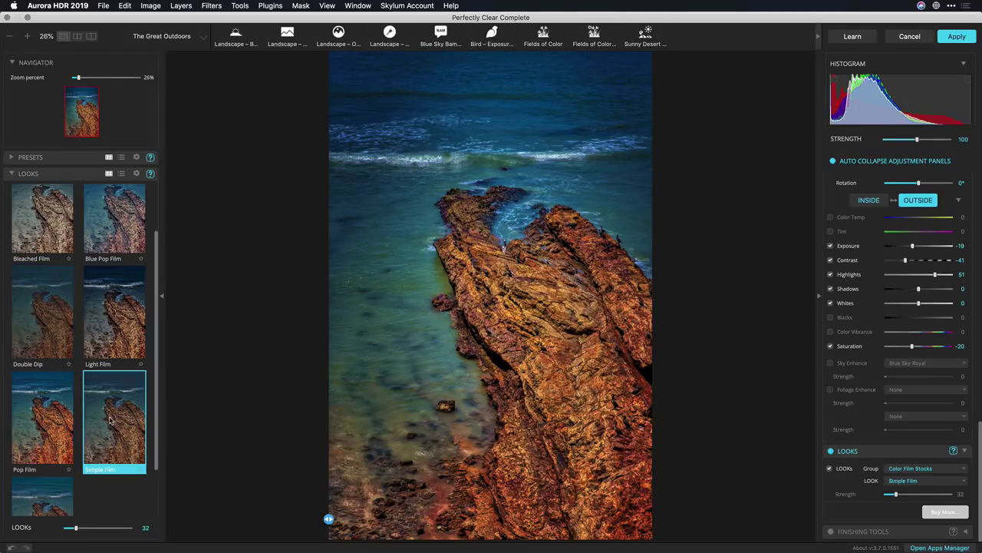
pyautogui.scroll(-2, 96, 399)
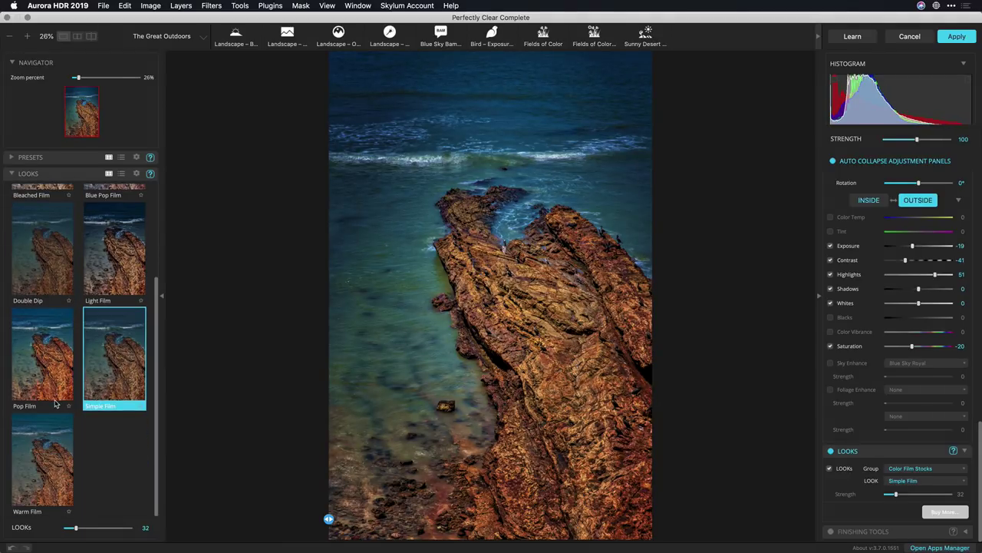
pyautogui.scroll(2, 55, 403)
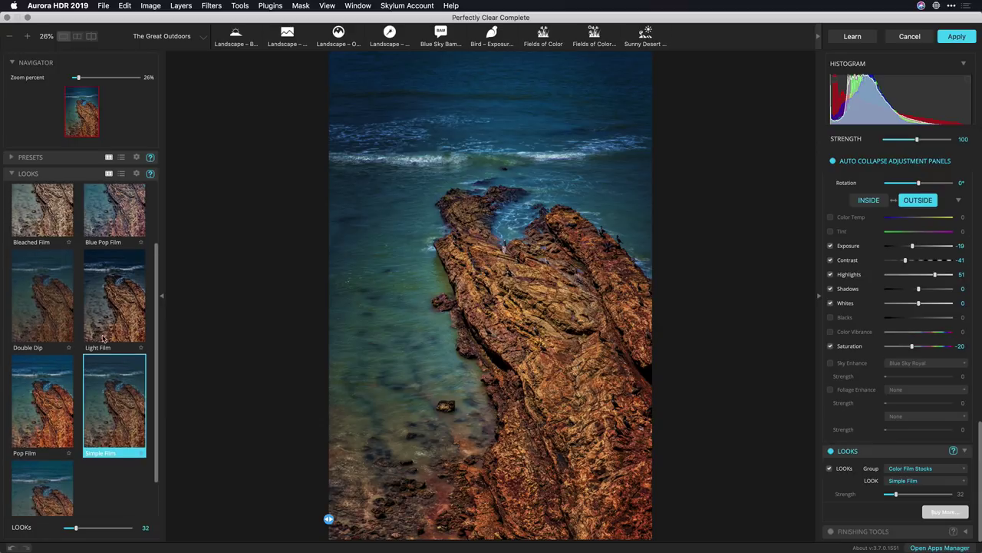
pyautogui.click(106, 311)
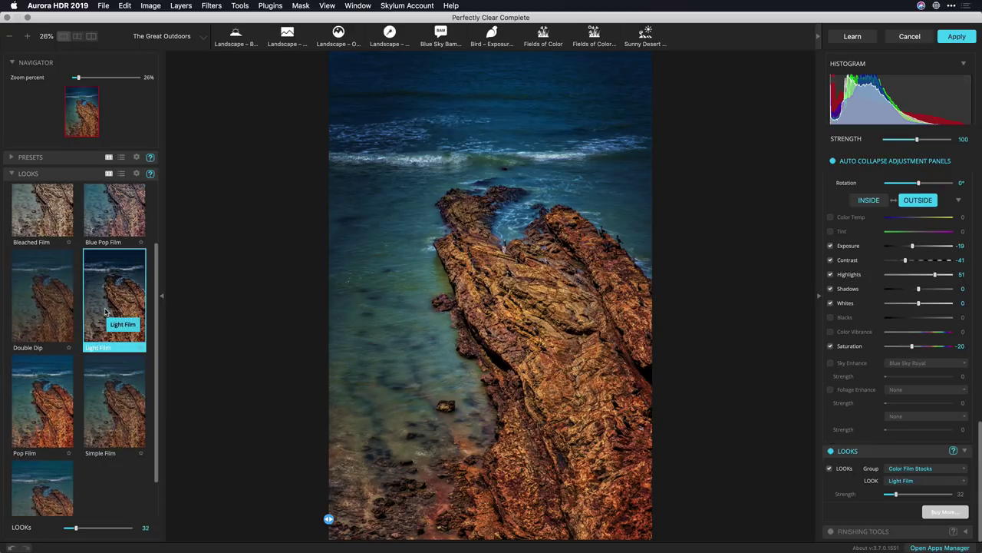
pyautogui.click(122, 205)
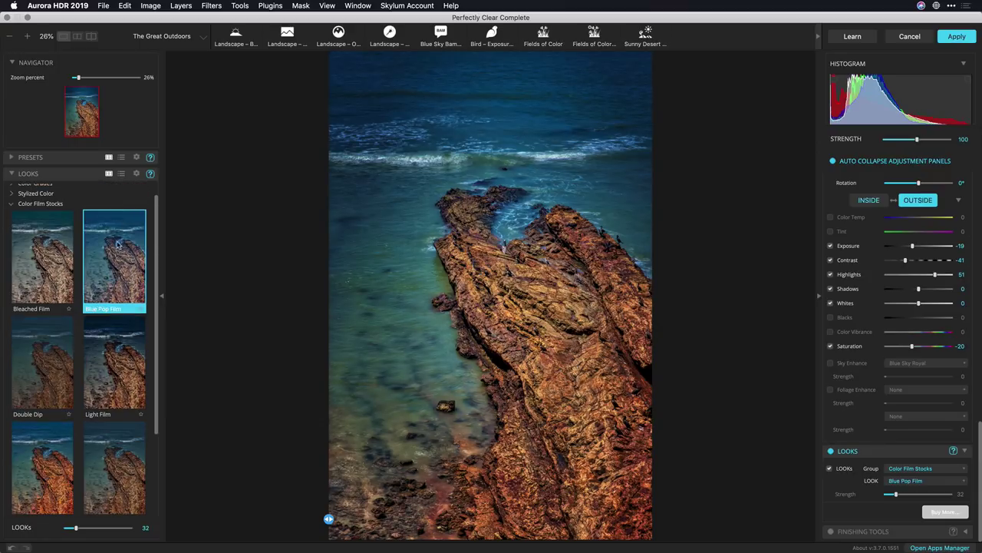
pyautogui.click(117, 407)
pyautogui.moveTo(82, 527)
pyautogui.mouseDown()
pyautogui.moveTo(108, 528)
pyautogui.moveTo(77, 528)
pyautogui.mouseUp()
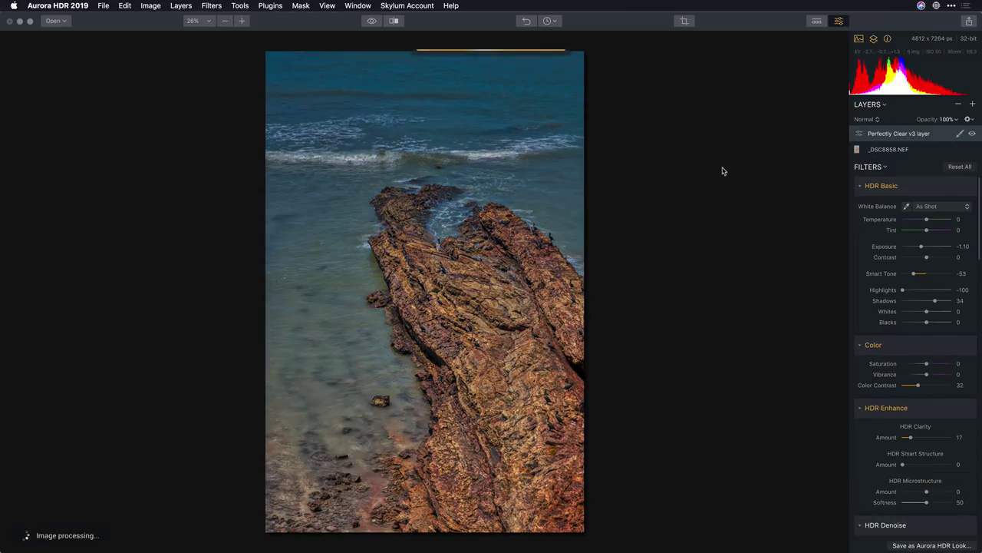
# Compare the Perfectly Clear v3 layer on and off, then set its opacity to 60%.
pyautogui.click(973, 134)
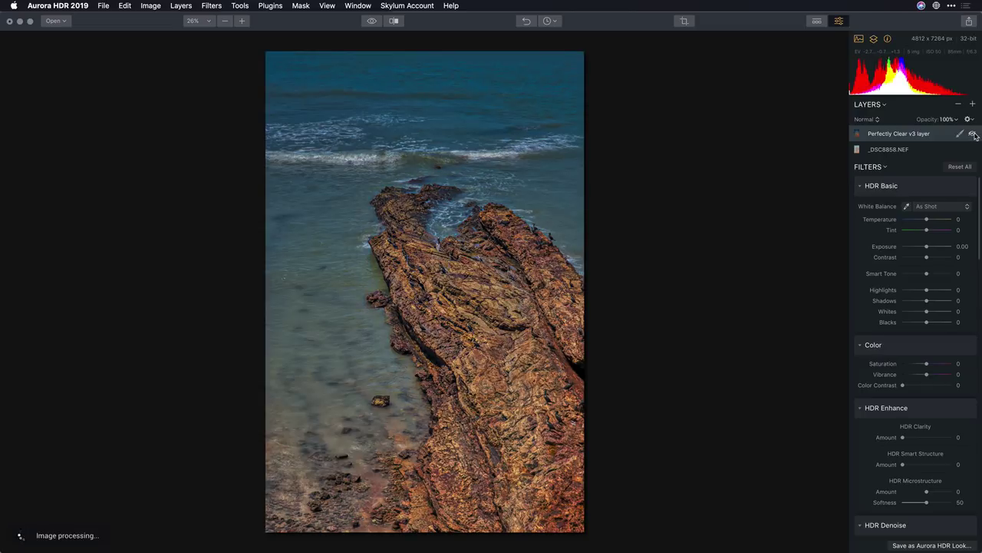
pyautogui.click(974, 135)
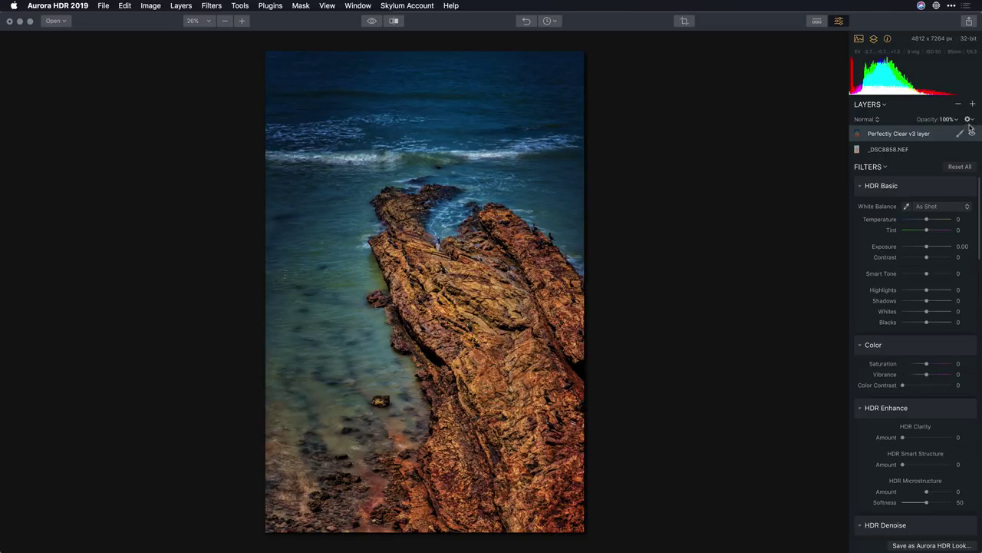
pyautogui.click(958, 121)
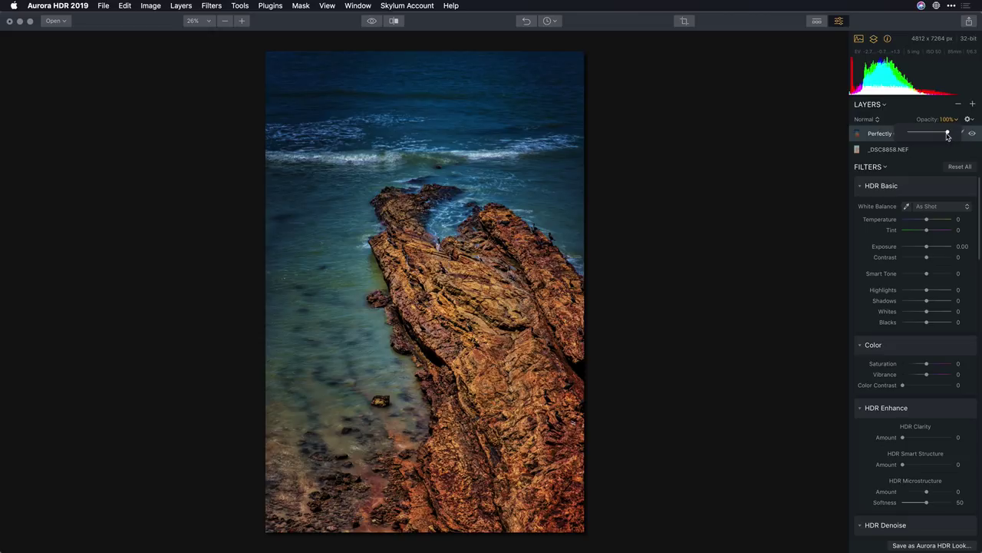
pyautogui.moveTo(941, 132); pyautogui.dragTo(933, 133)
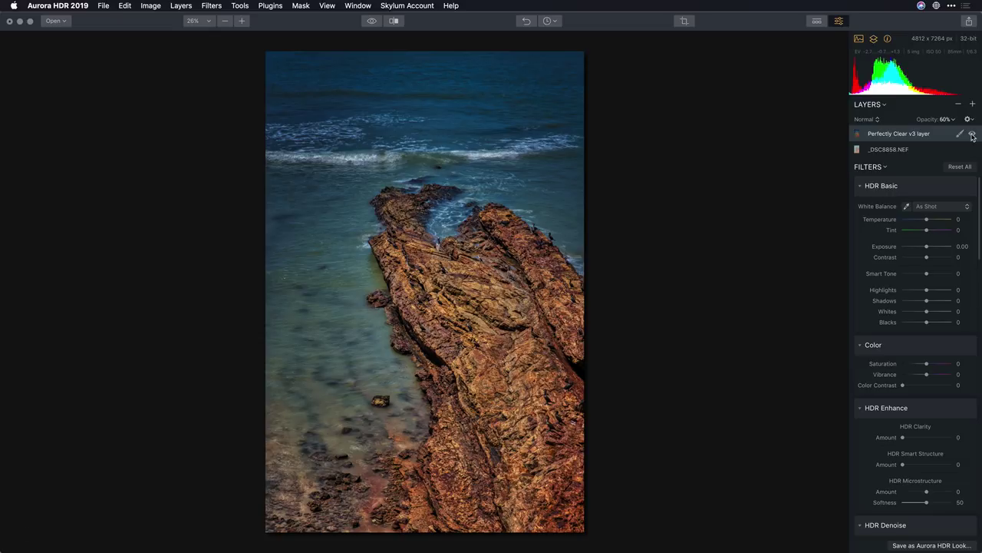
# Toggle the layer's visibility to check the 60% blend against the base image.
pyautogui.click(973, 134)
pyautogui.click(973, 135)
pyautogui.click(973, 135)
pyautogui.click(973, 135)
pyautogui.click(103, 5)
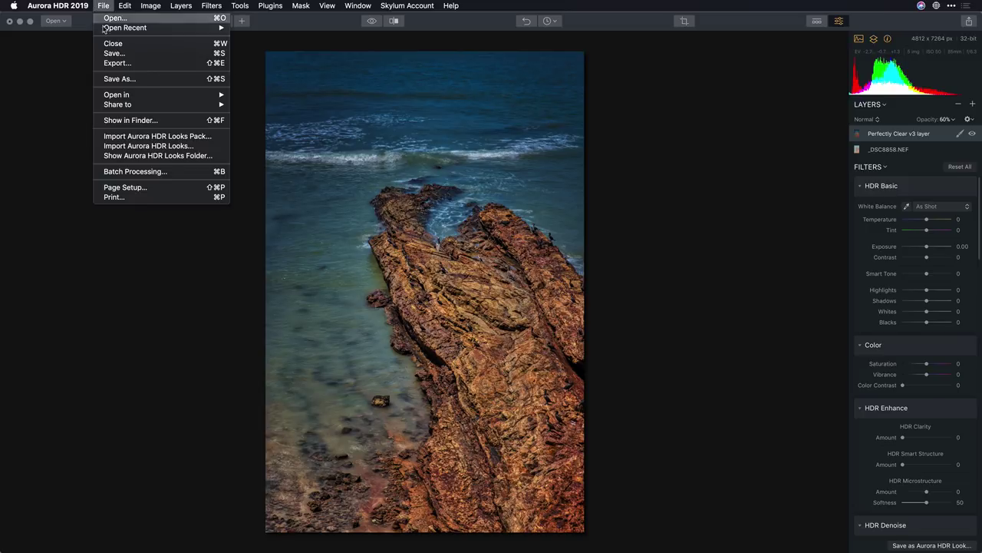
pyautogui.click(112, 63)
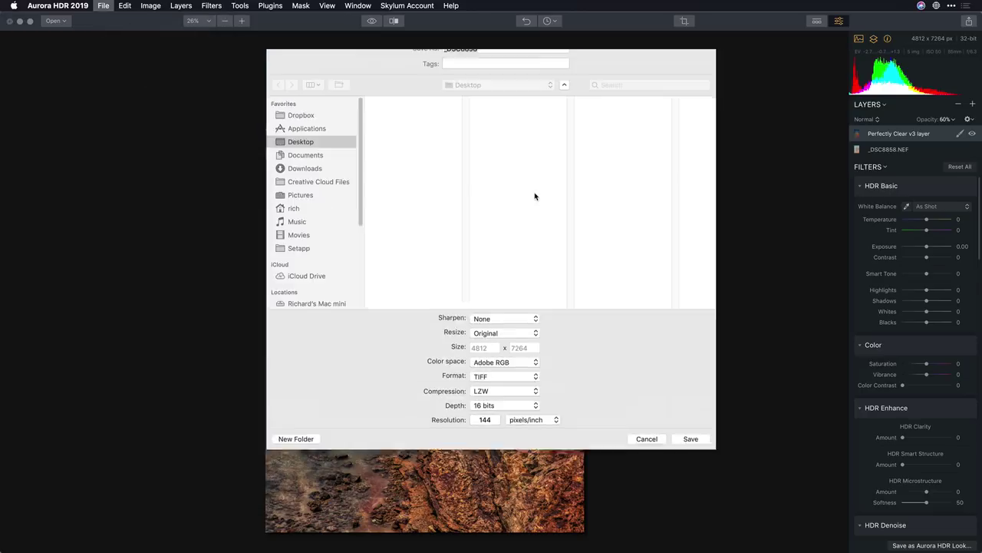
pyautogui.click(518, 394)
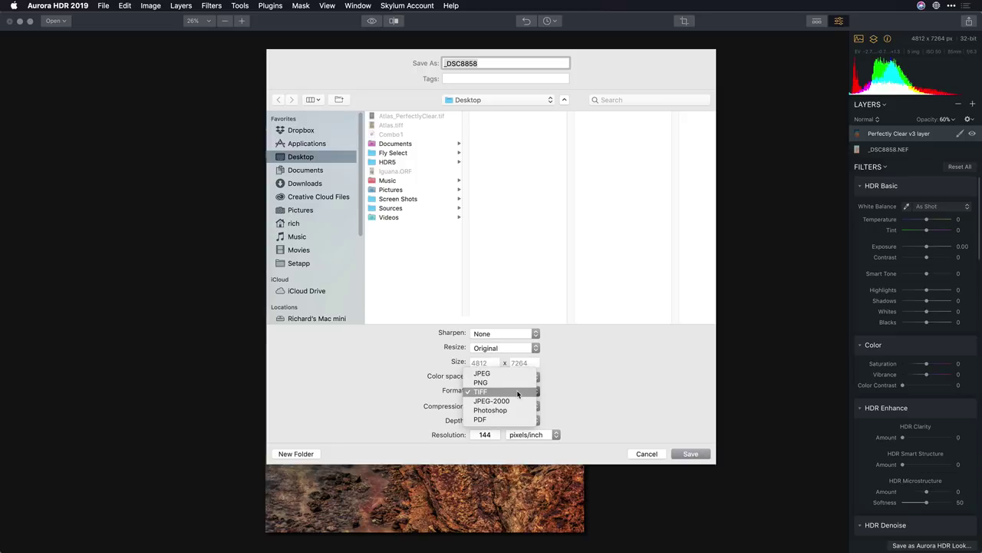
pyautogui.click(518, 393)
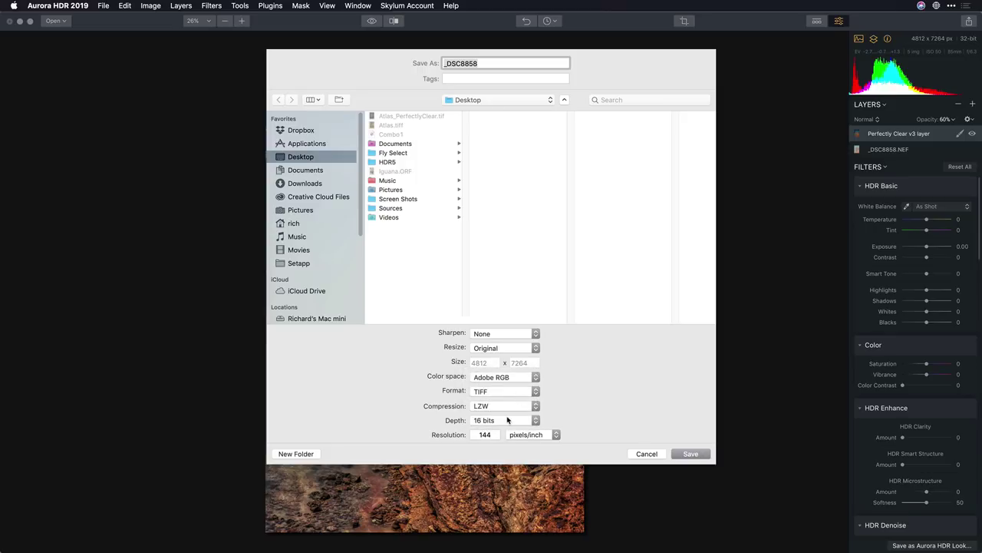
pyautogui.click(503, 387)
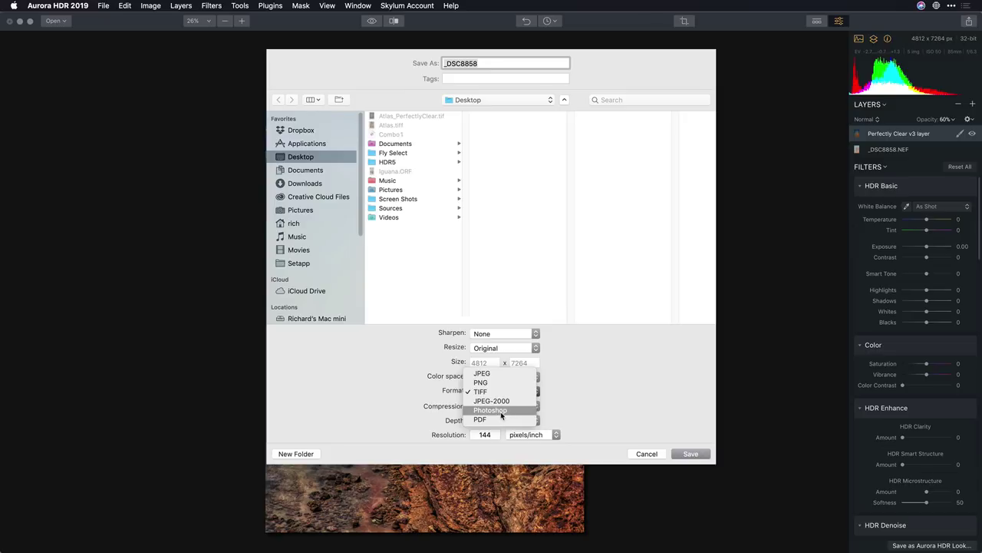
pyautogui.click(500, 411)
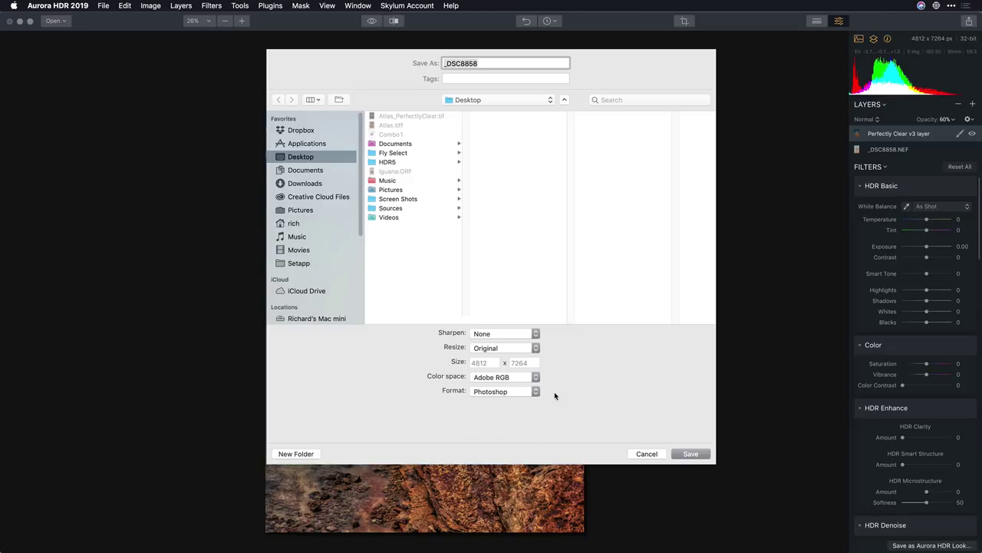
pyautogui.click(643, 454)
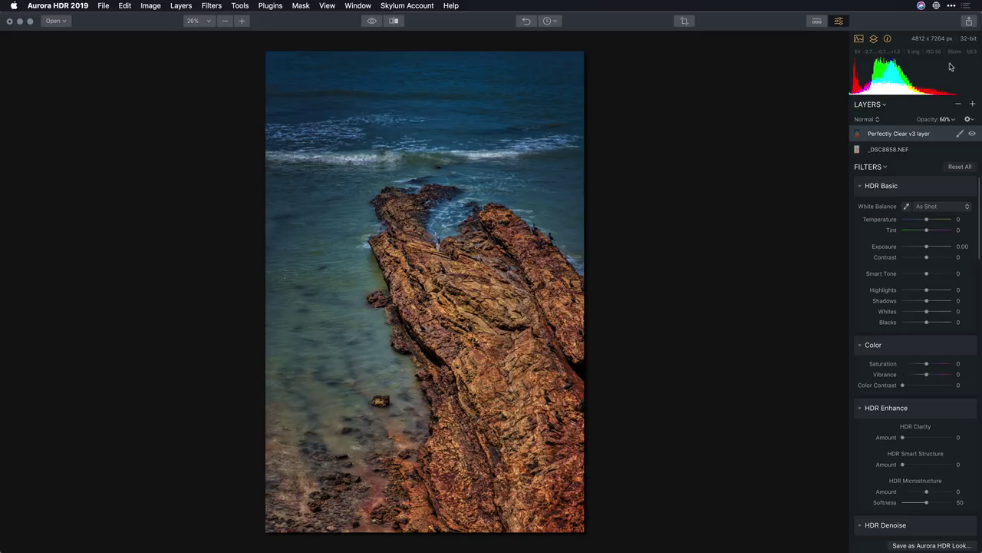
pyautogui.click(103, 6)
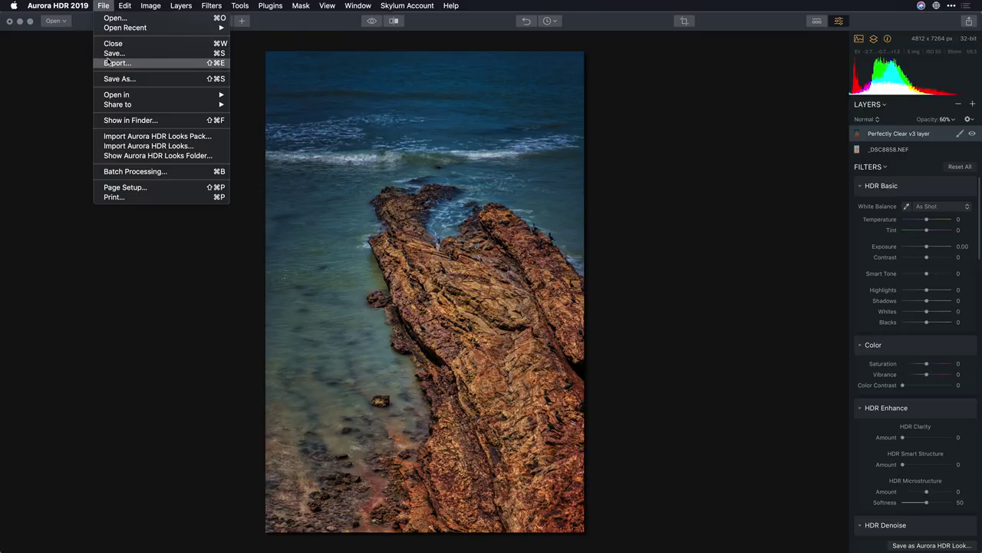
pyautogui.click(642, 145)
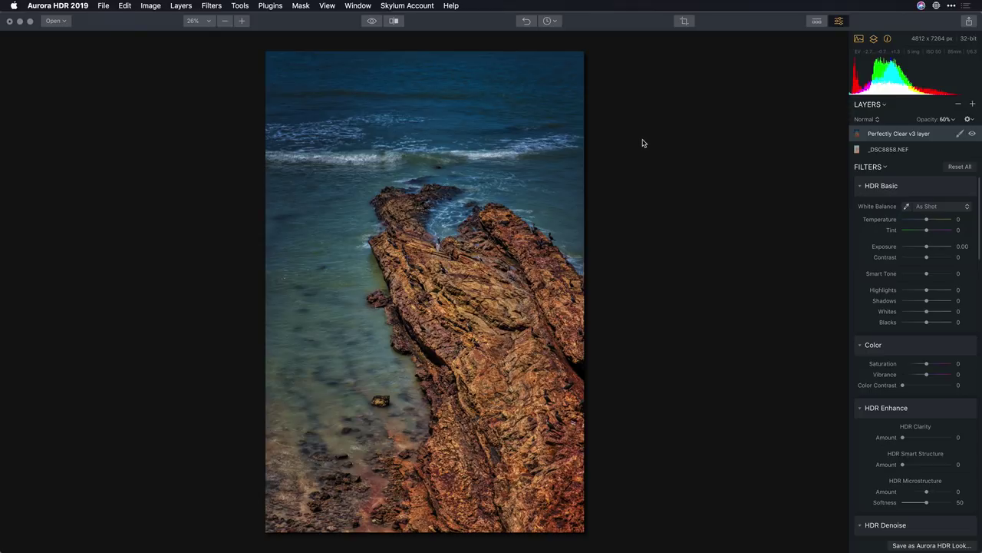